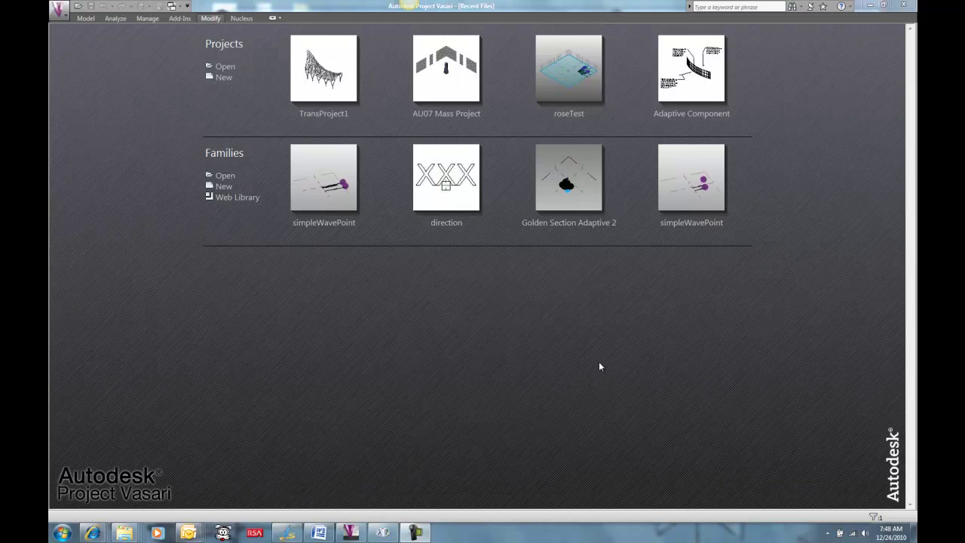
# - Create a new family from the Mass.rft template
pyautogui.click(223, 186)
pyautogui.click(306, 133)
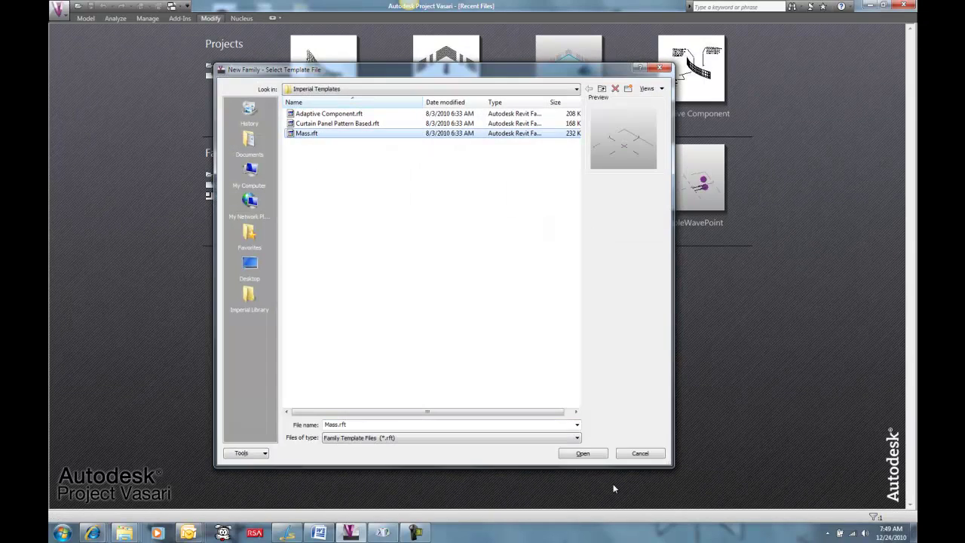
pyautogui.click(594, 455)
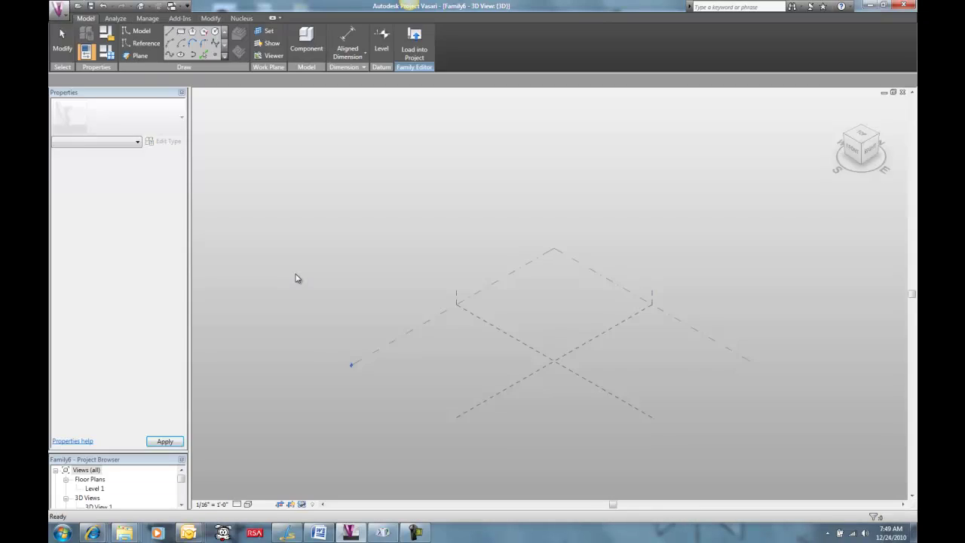
# - Orbit and zoom the 3D view in toward the reference planes
pyautogui.keyDown('shift'); pyautogui.moveTo(636, 362); pyautogui.dragTo(578, 330, button='middle'); pyautogui.keyUp('shift')
pyautogui.scroll(5, 596, 355)
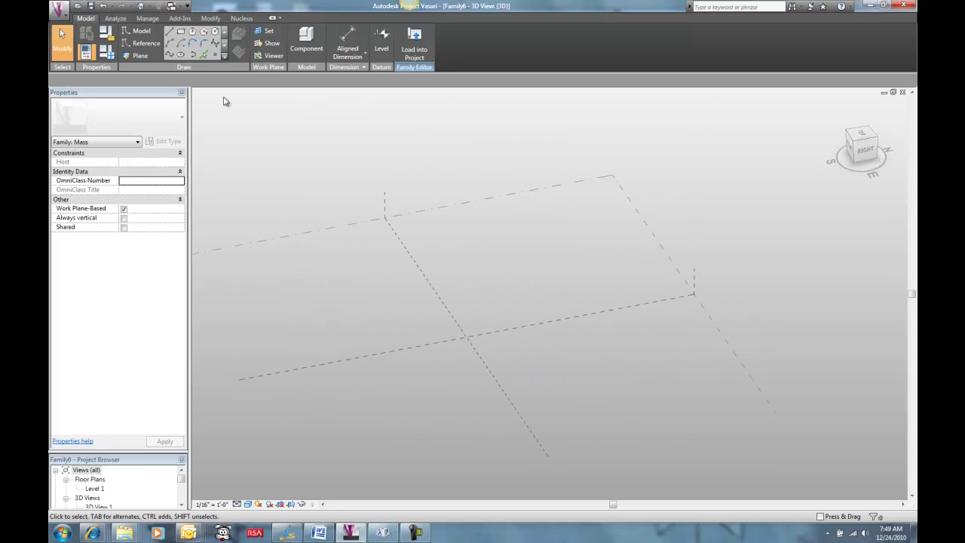
pyautogui.click(214, 54)
# - Place a reference point at the planes' crossing and set Show Reference Planes to Always
pyautogui.click(202, 54)
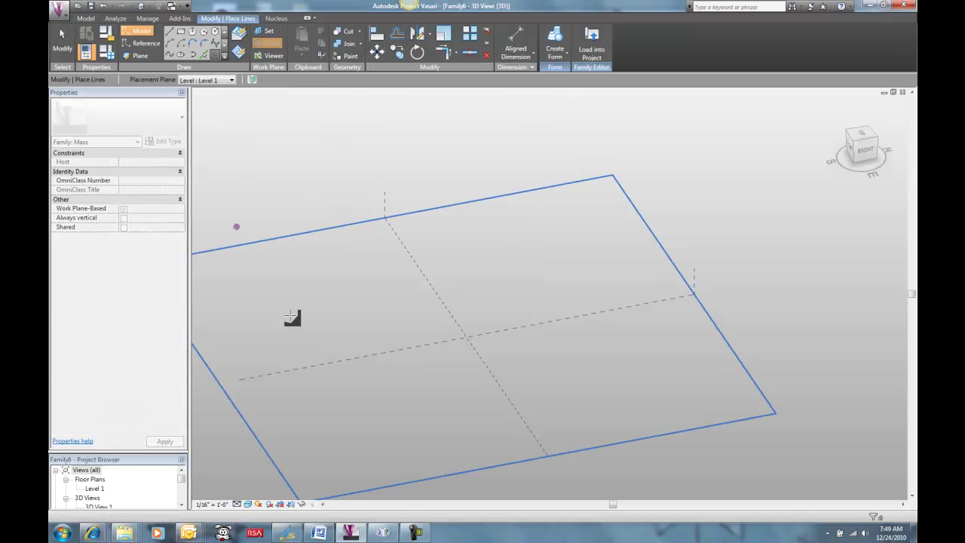
pyautogui.click(507, 339)
pyautogui.press('Escape')
pyautogui.press('Escape')
pyautogui.moveTo(472, 293); pyautogui.dragTo(562, 403)
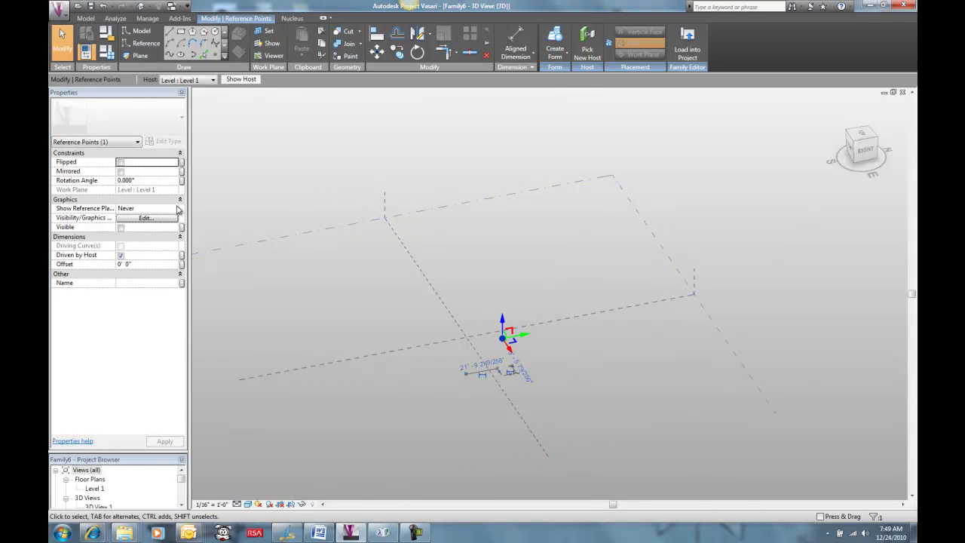
pyautogui.click(178, 208)
pyautogui.click(138, 234)
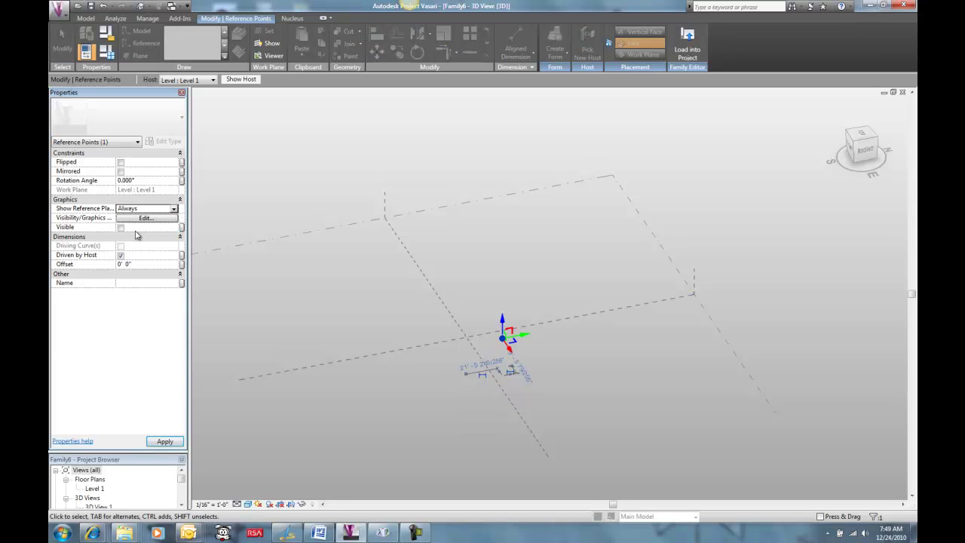
pyautogui.click(472, 294)
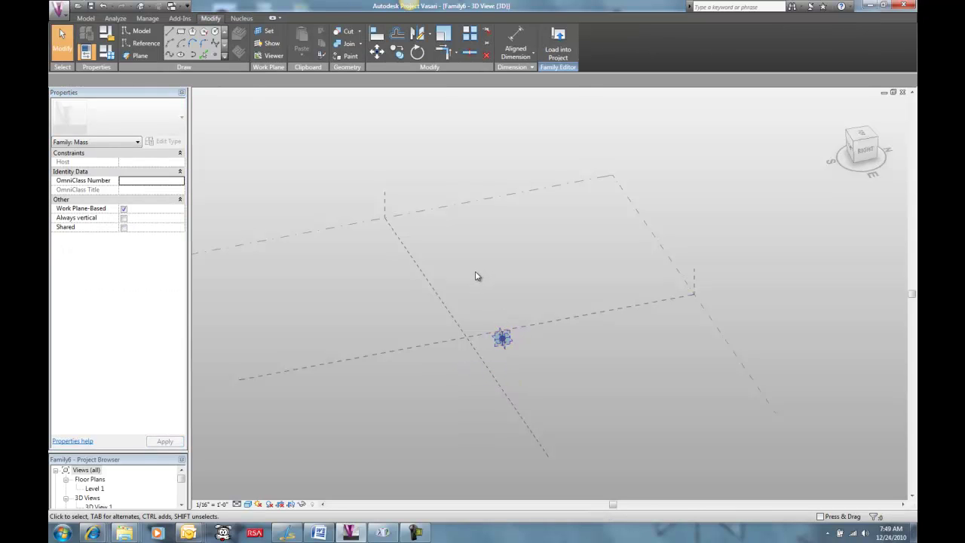
# - Start an Align (AL) on a reference plane, then cancel it
pyautogui.press('a')
pyautogui.press('l')
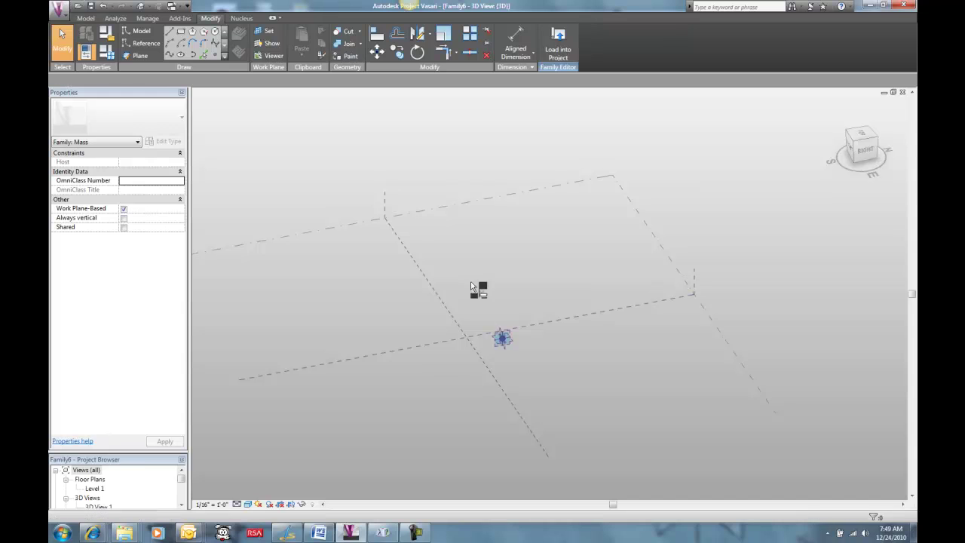
pyautogui.click(512, 337)
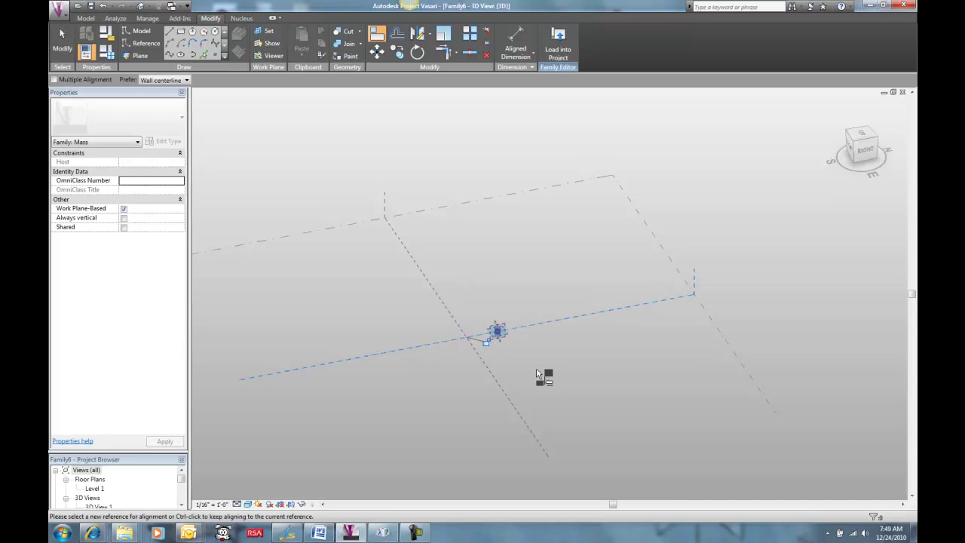
pyautogui.press('Escape')
pyautogui.press('Escape')
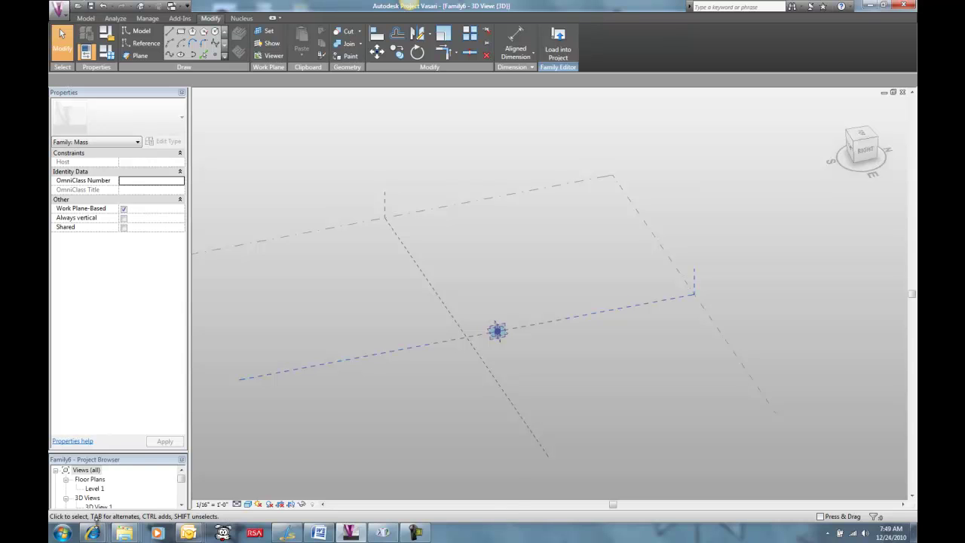
pyautogui.moveTo(93, 535)
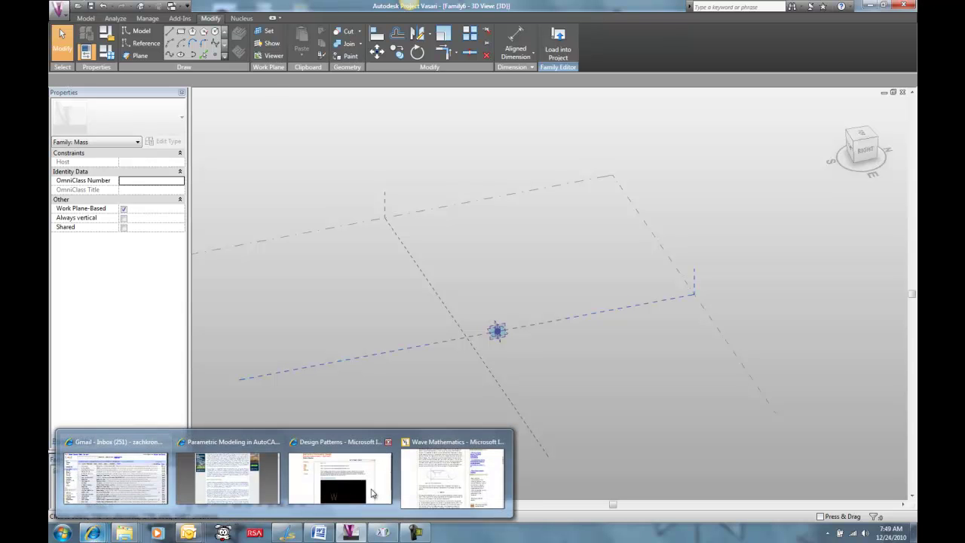
pyautogui.click(469, 494)
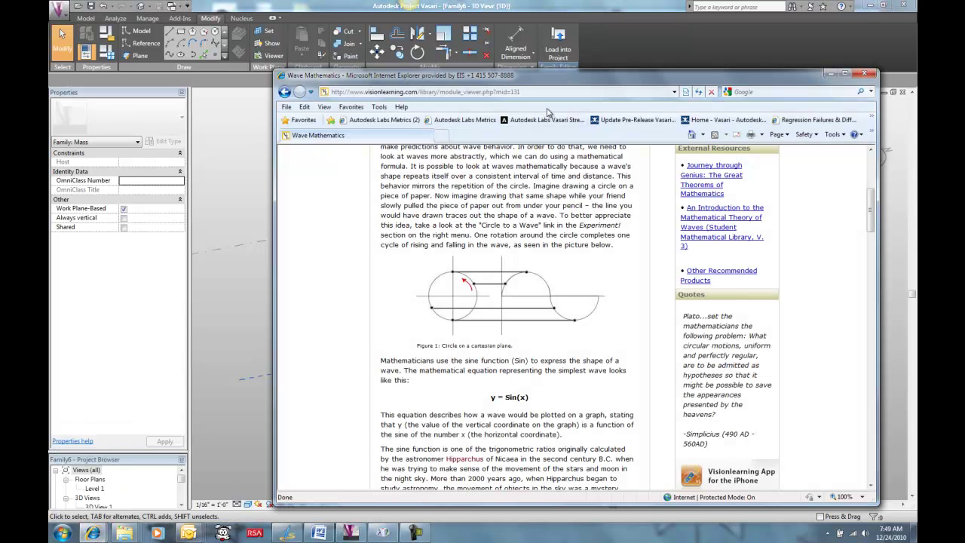
pyautogui.moveTo(549, 75); pyautogui.dragTo(407, 55)
pyautogui.moveTo(397, 388); pyautogui.dragTo(347, 378)
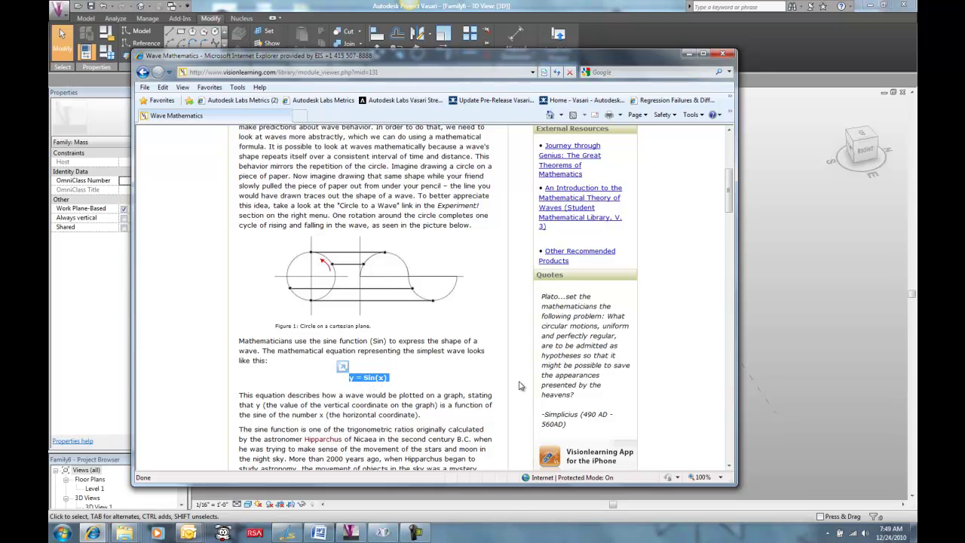
pyautogui.click(797, 362)
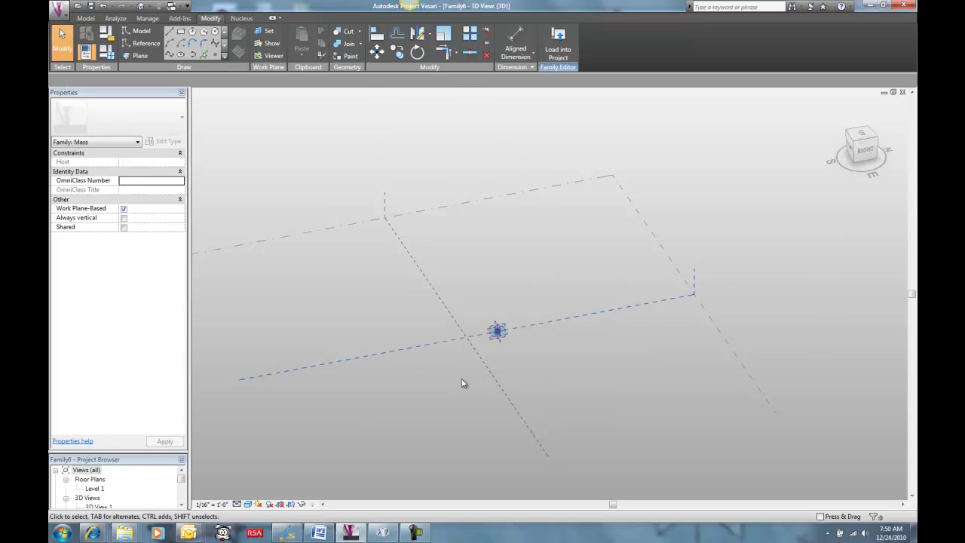
# - Add an aligned dimension from the Center (Front/Back) plane to the reference point
pyautogui.click(516, 43)
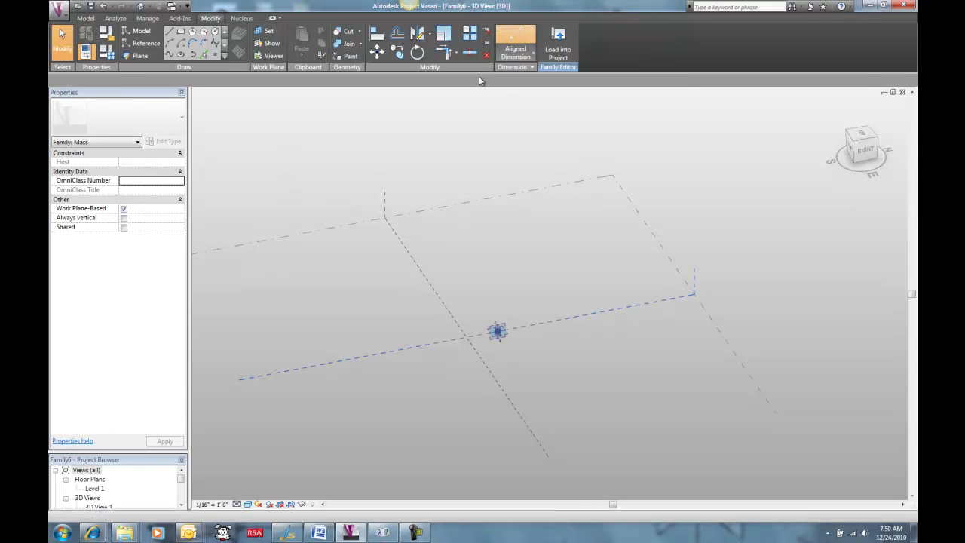
pyautogui.click(483, 364)
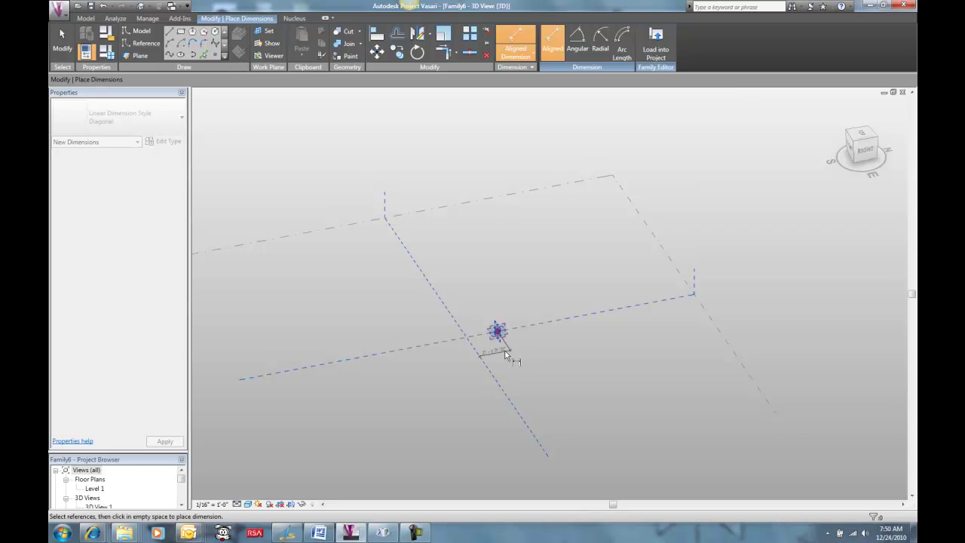
pyautogui.click(511, 379)
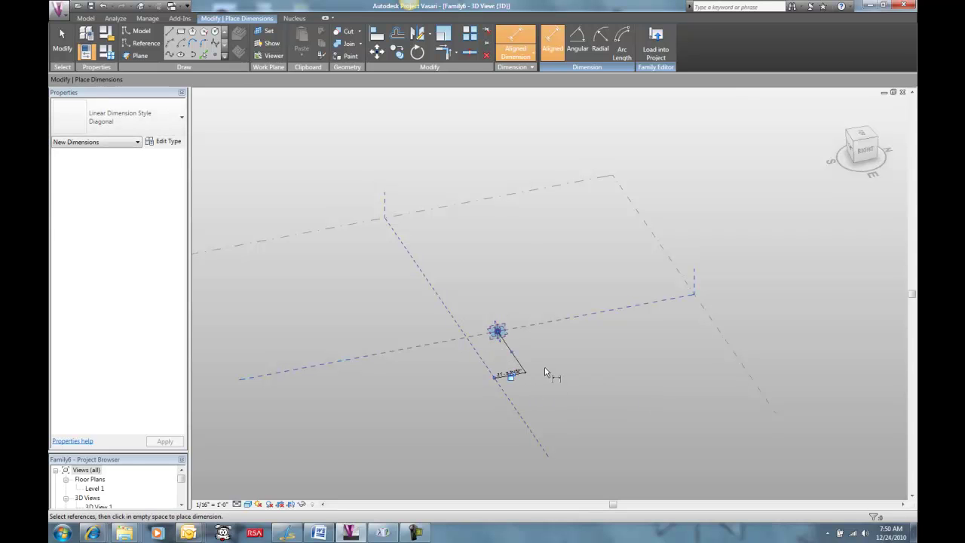
pyautogui.press('Escape')
# - Label the dimension with a new instance parameter named x
pyautogui.click(513, 379)
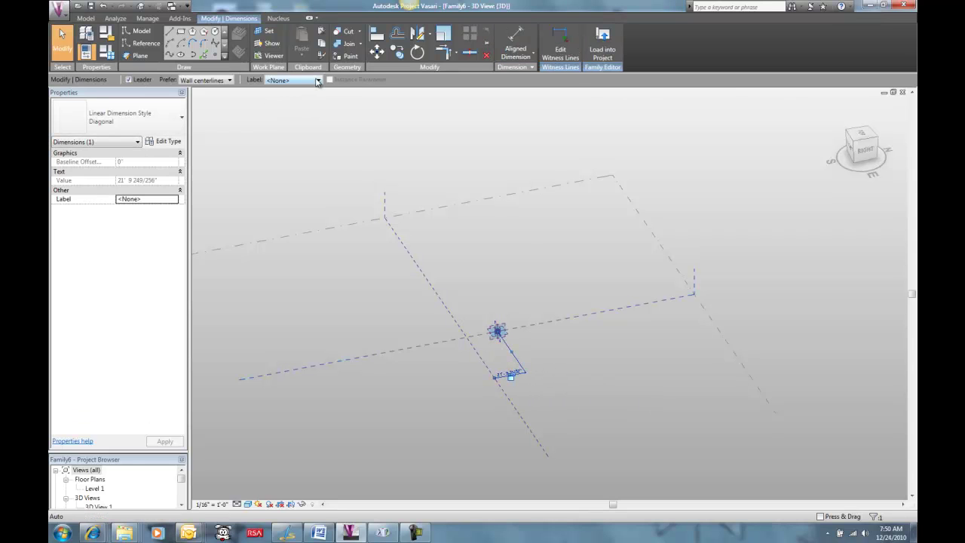
pyautogui.click(317, 82)
pyautogui.click(294, 96)
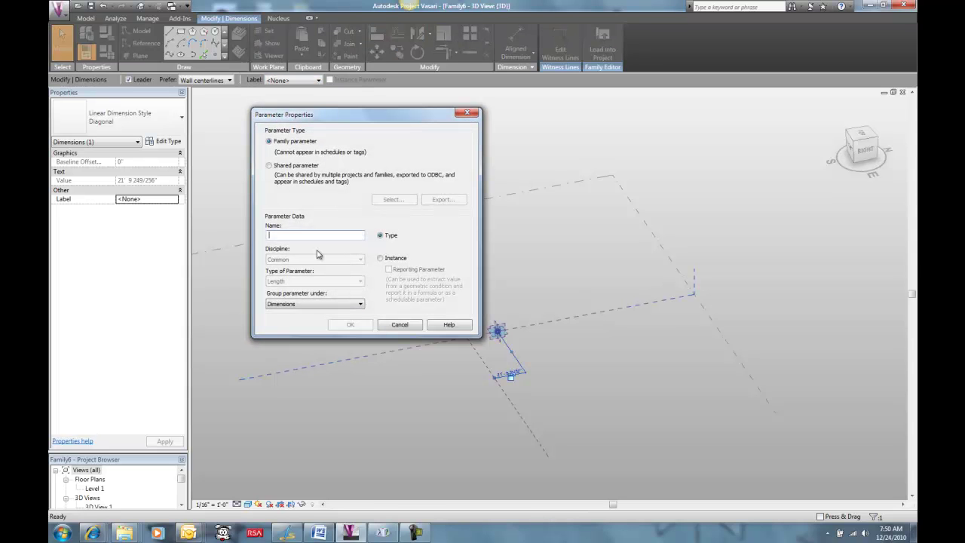
pyautogui.write('x')
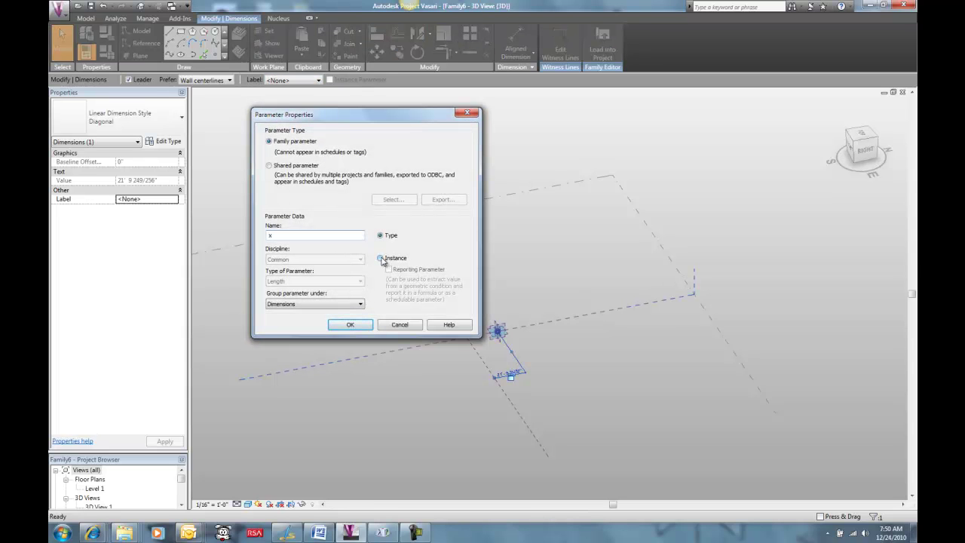
pyautogui.click(381, 258)
pyautogui.click(356, 323)
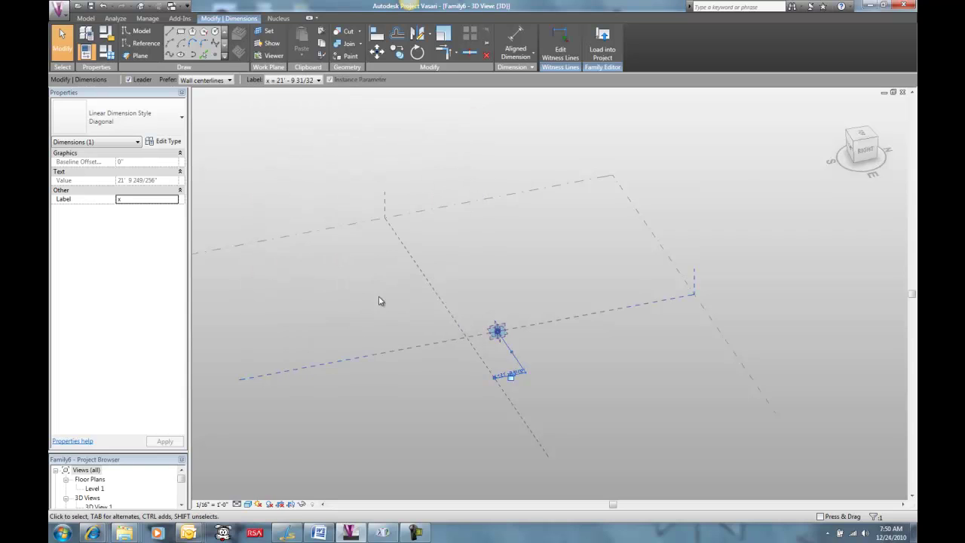
pyautogui.click(371, 303)
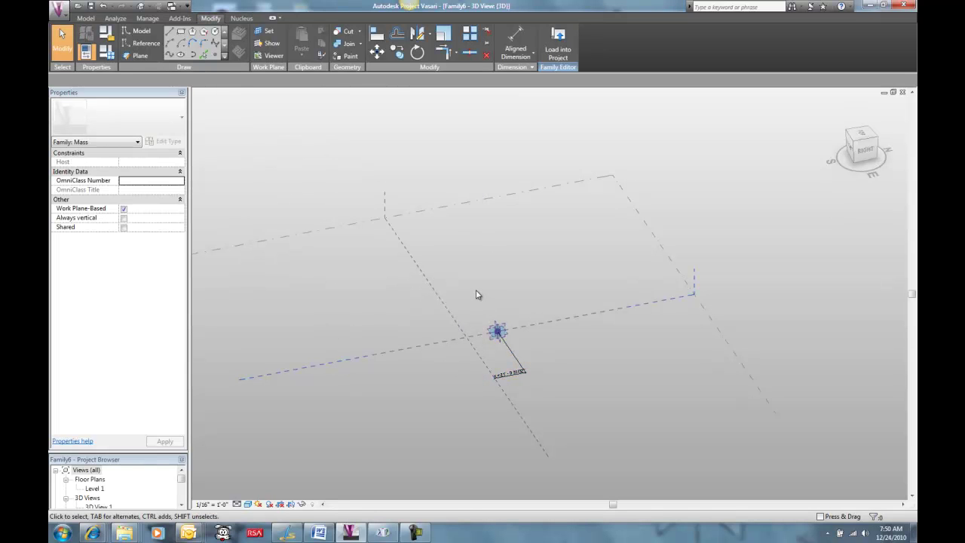
# - Drag the reference point up about 41 feet above the level
pyautogui.click(497, 331)
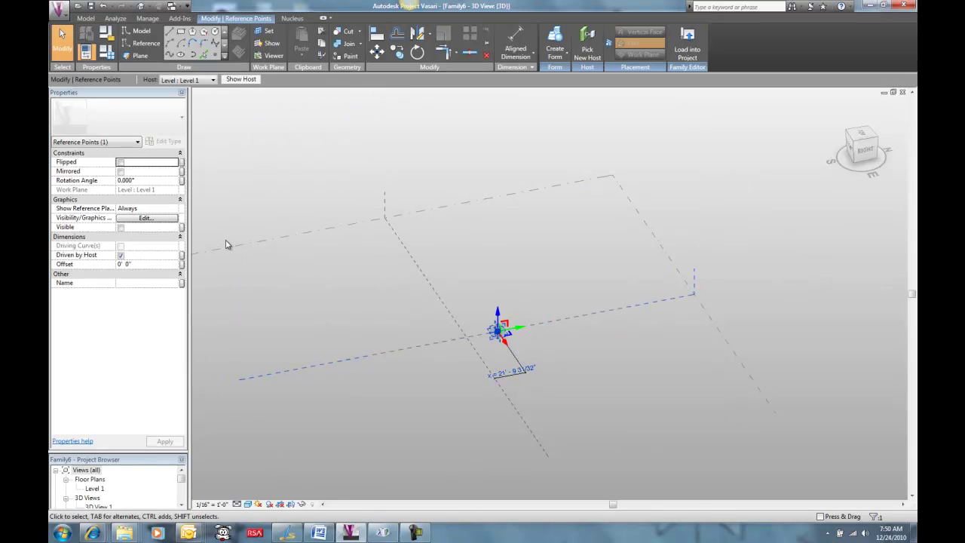
pyautogui.moveTo(498, 311); pyautogui.dragTo(498, 256)
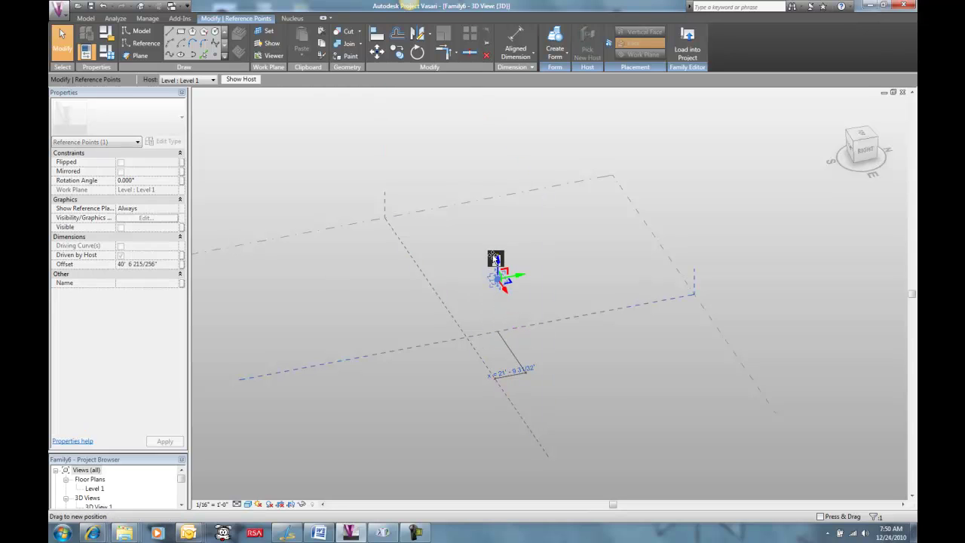
pyautogui.click(458, 306)
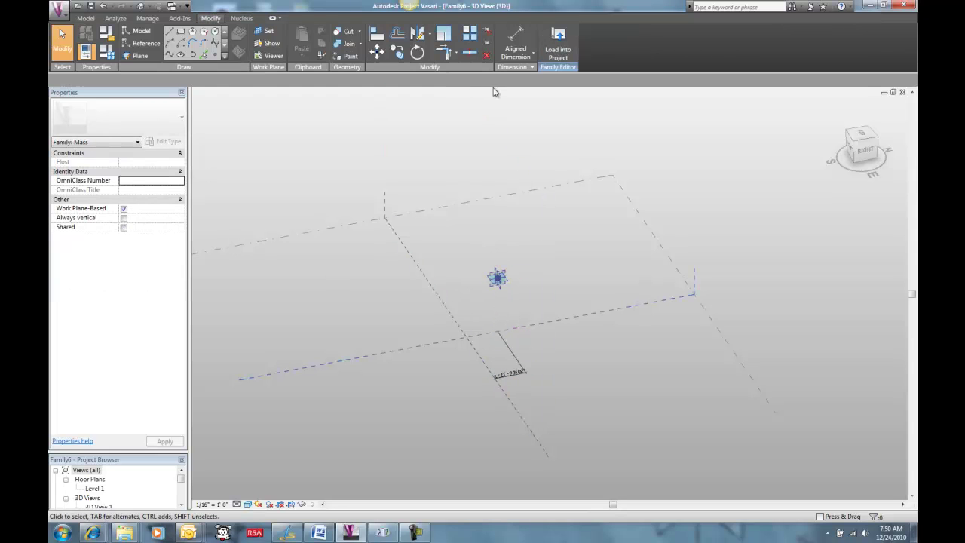
# - Add a height dimension beside the raised point, then delete it
pyautogui.click(516, 42)
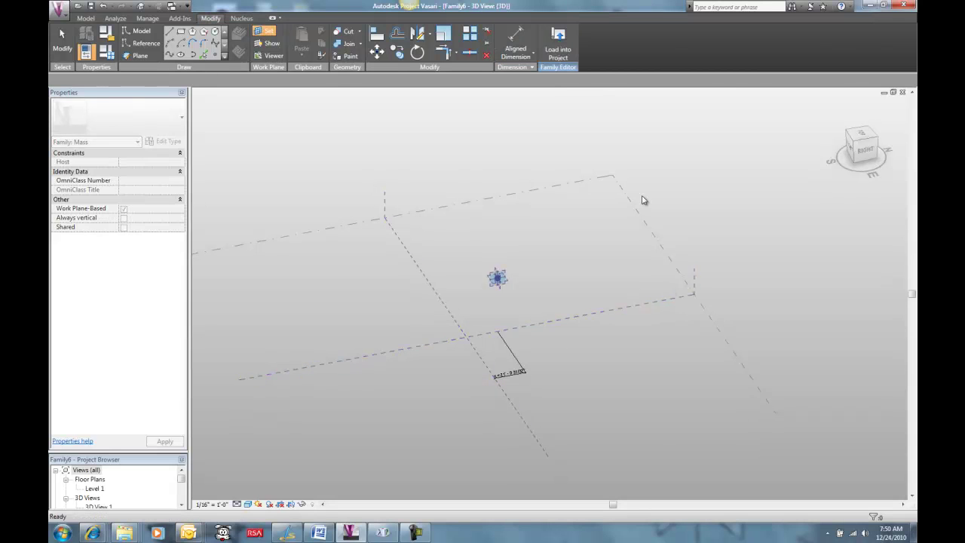
pyautogui.click(665, 257)
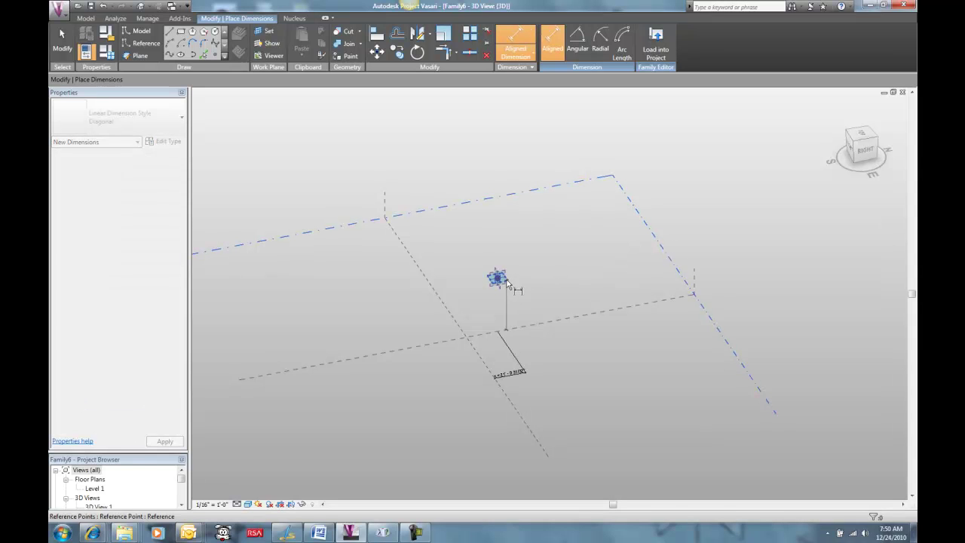
pyautogui.click(427, 311)
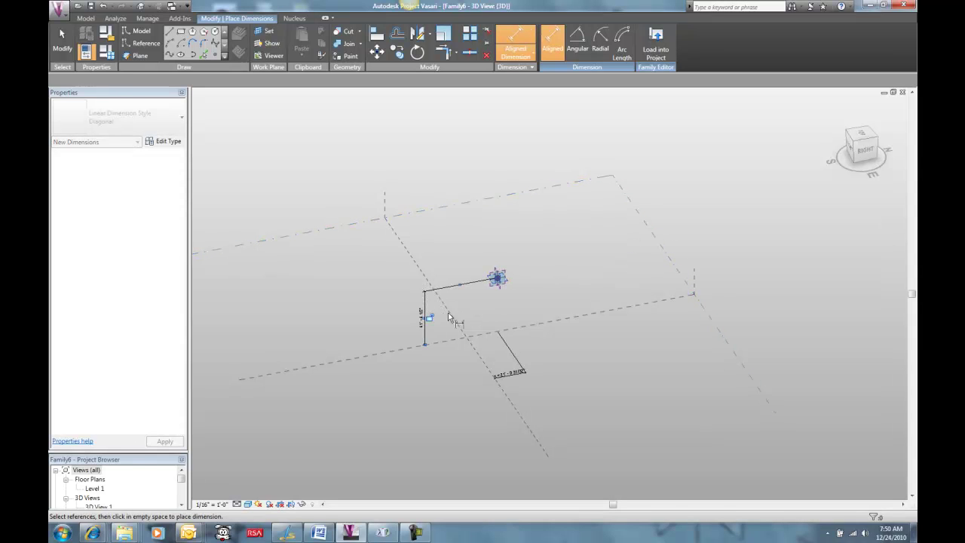
pyautogui.press('Escape')
pyautogui.press('Escape')
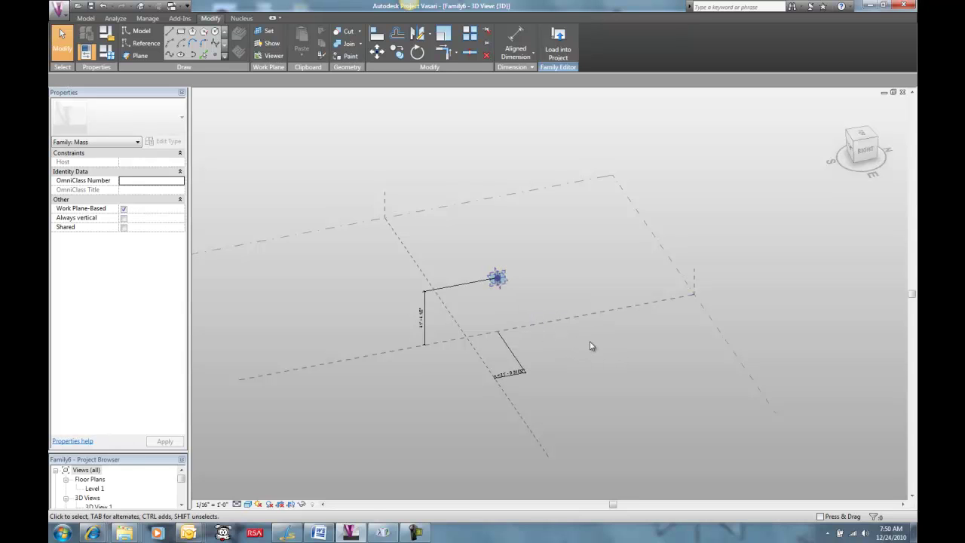
pyautogui.click(423, 319)
pyautogui.click(405, 312)
# - Associate the point's Offset with a new instance parameter named y
pyautogui.click(499, 277)
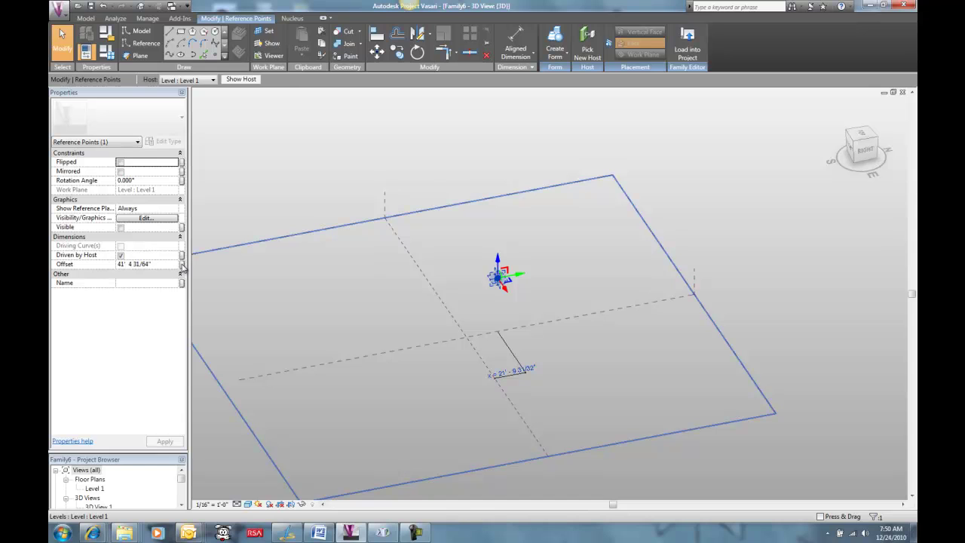
pyautogui.click(181, 264)
pyautogui.click(330, 301)
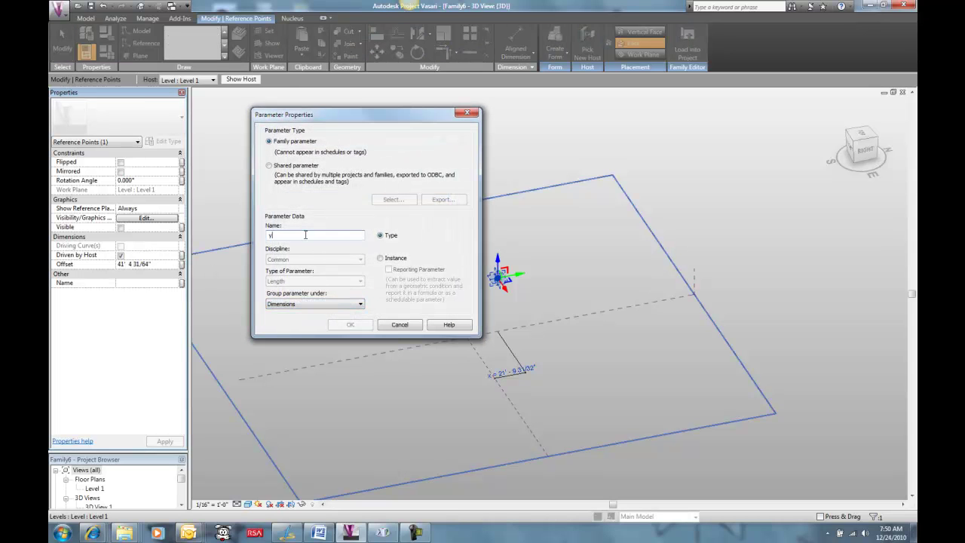
pyautogui.write('v')
pyautogui.click(381, 258)
pyautogui.click(360, 325)
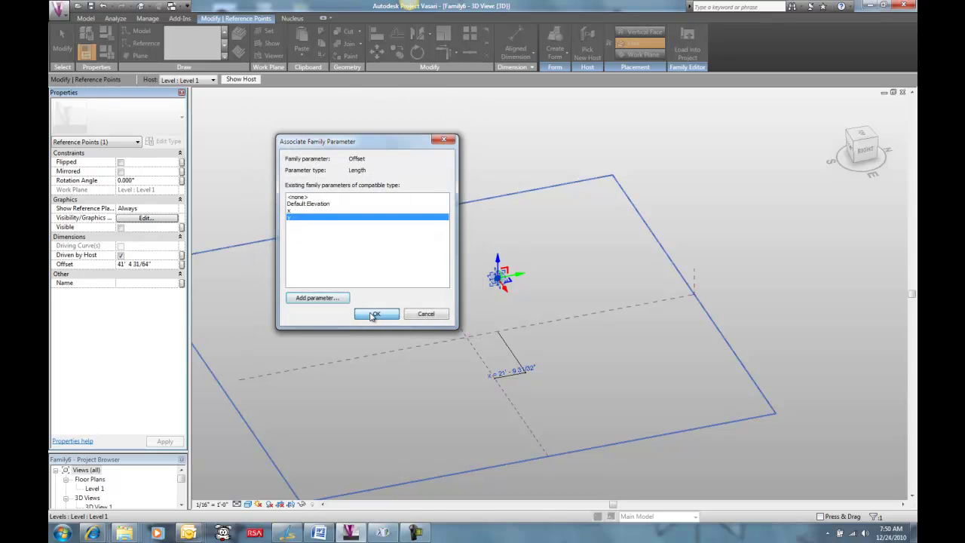
pyautogui.click(374, 314)
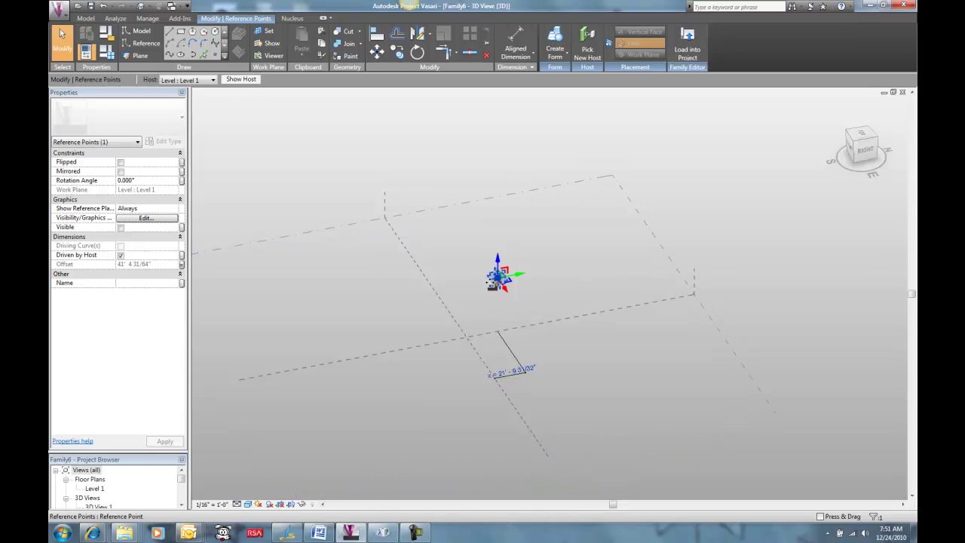
pyautogui.click(453, 256)
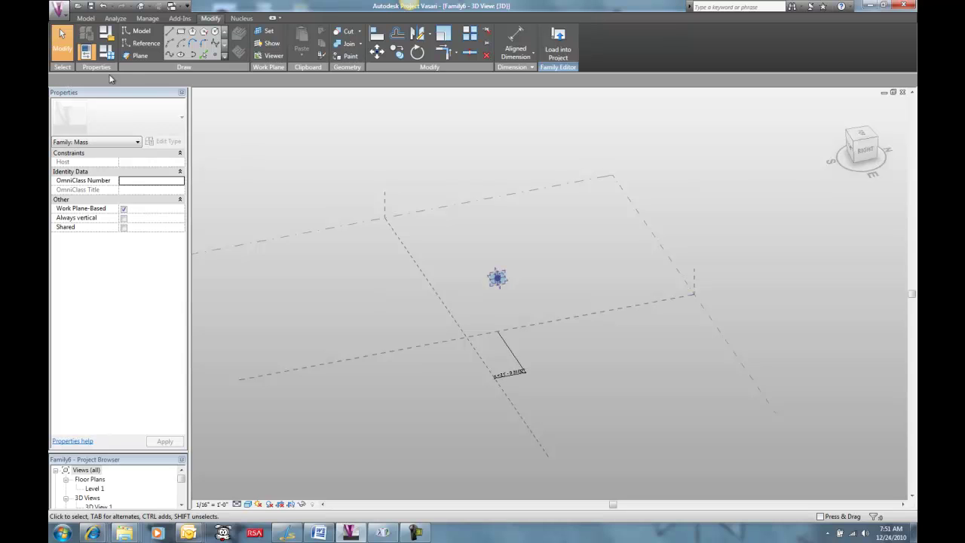
# - In Family Types, enlarge the dialog, enter sin(x) as y's formula, and add a parameter
pyautogui.click(86, 51)
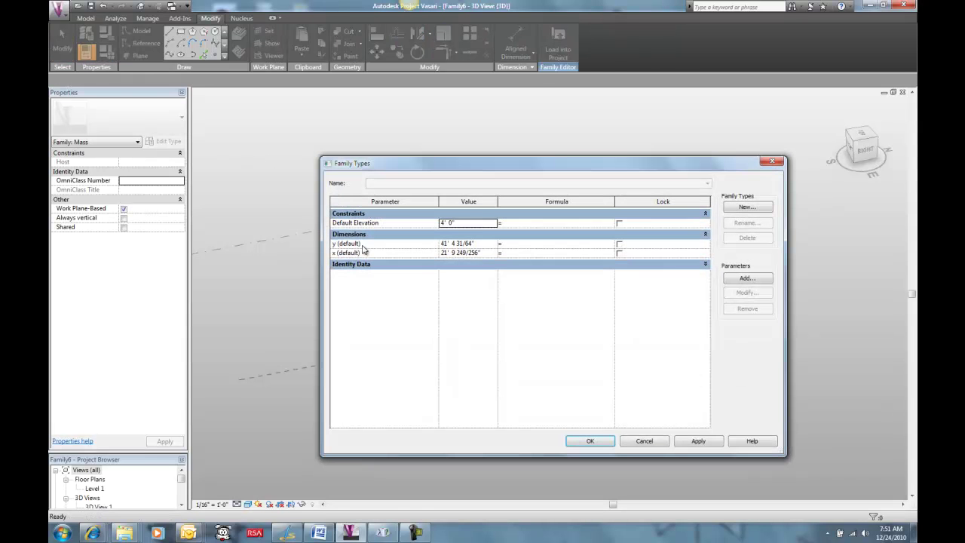
pyautogui.moveTo(498, 167); pyautogui.dragTo(486, 145)
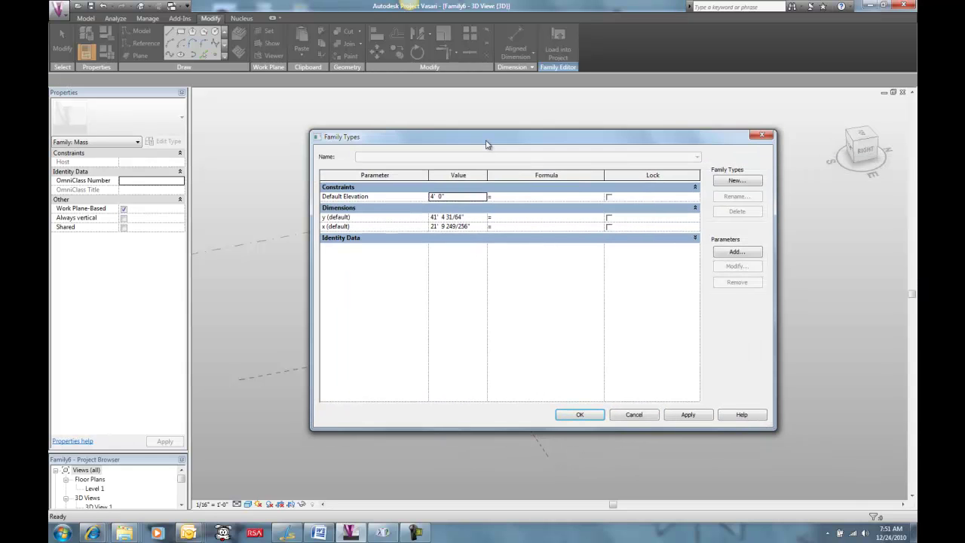
pyautogui.moveTo(775, 429); pyautogui.dragTo(773, 448)
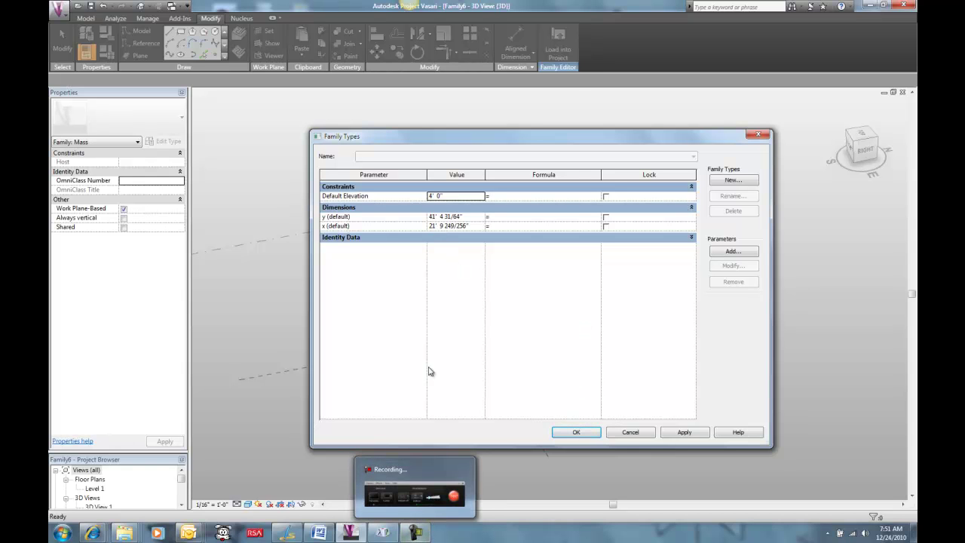
pyautogui.click(508, 218)
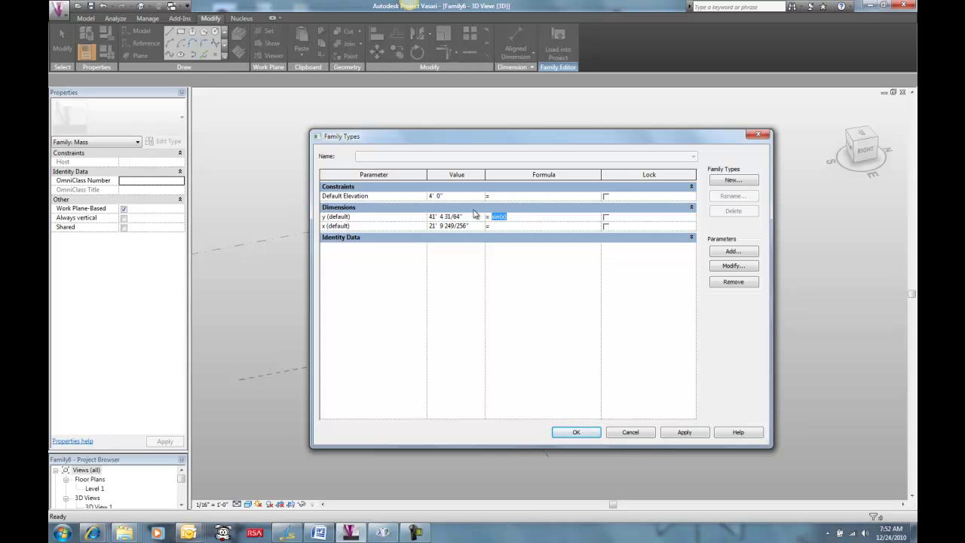
pyautogui.click(733, 251)
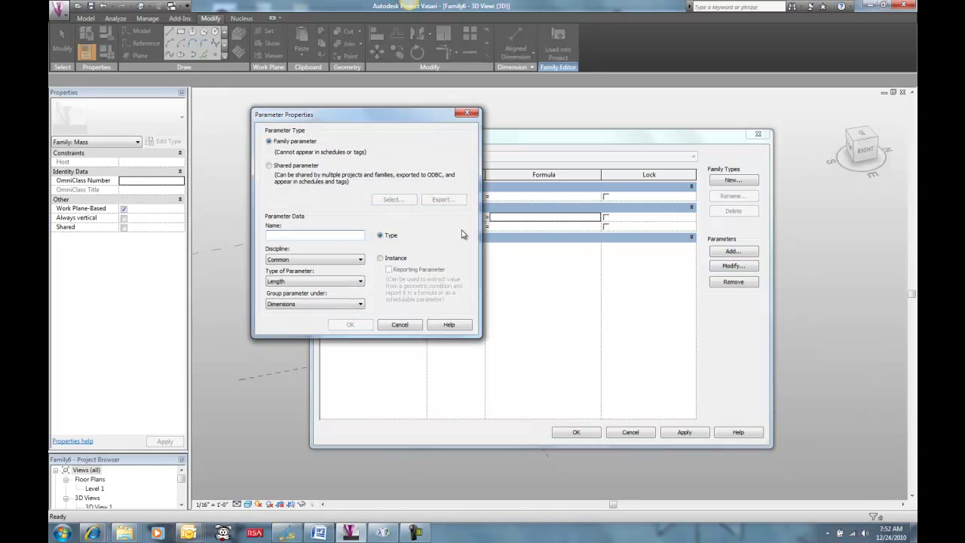
# - Create an instance Angle parameter named X and begin its formula as (x/1')
pyautogui.click(359, 305)
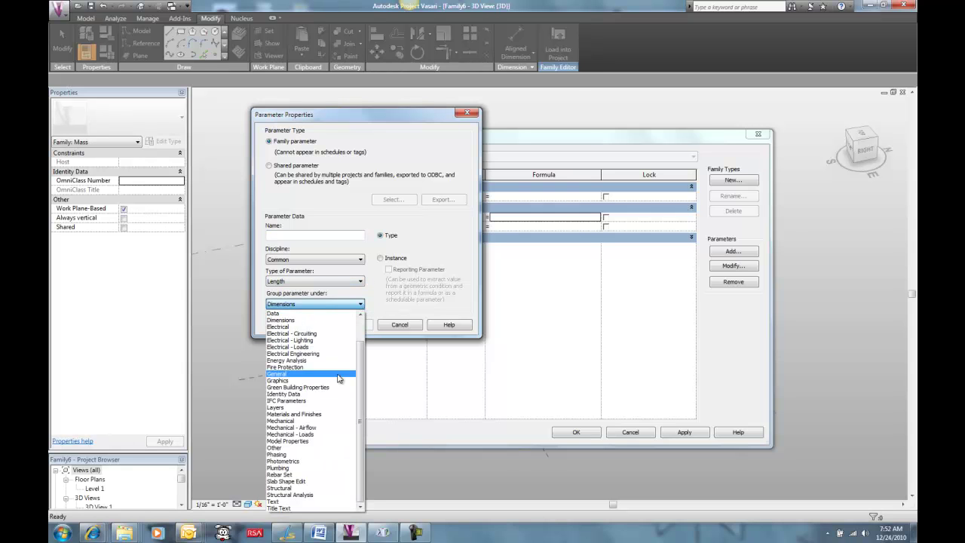
pyautogui.click(361, 280)
pyautogui.click(360, 280)
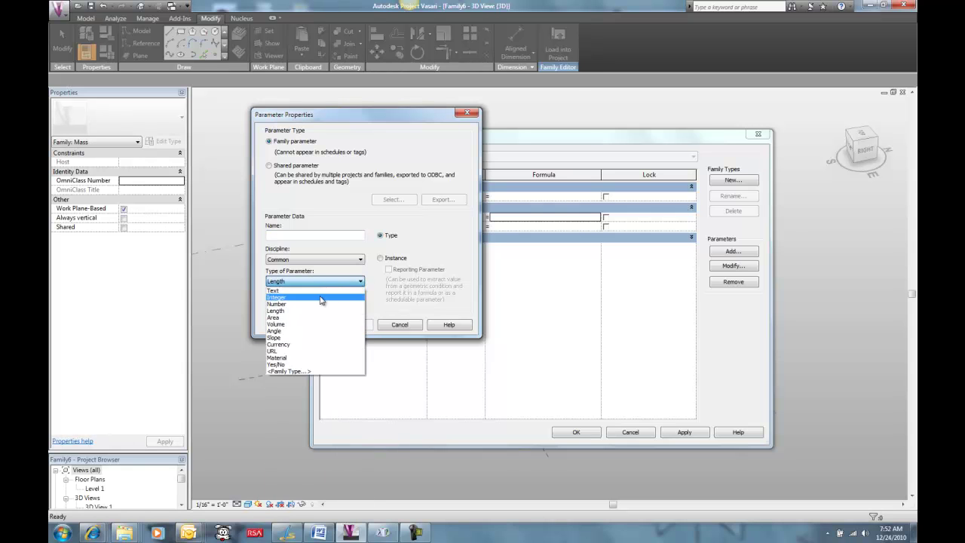
pyautogui.click(306, 331)
pyautogui.click(297, 234)
pyautogui.write('X')
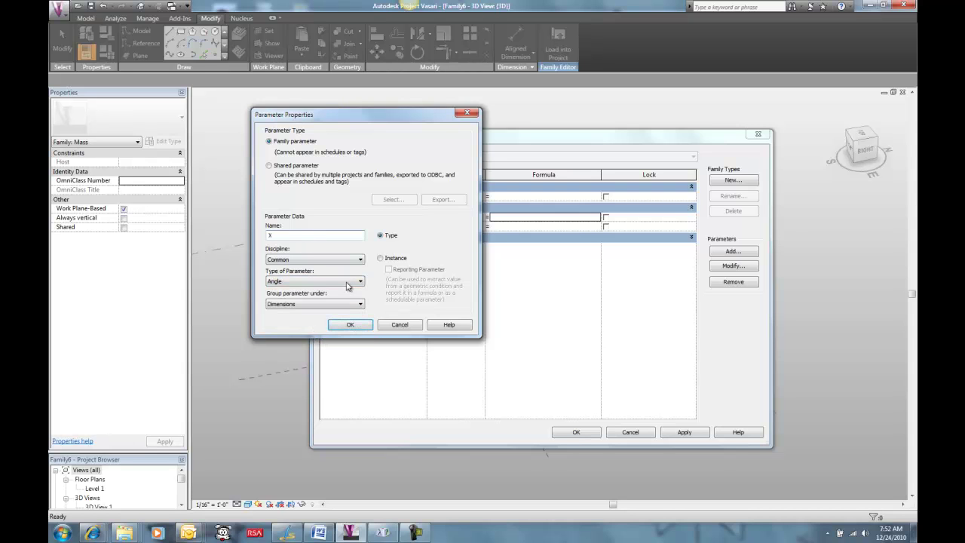
pyautogui.click(381, 259)
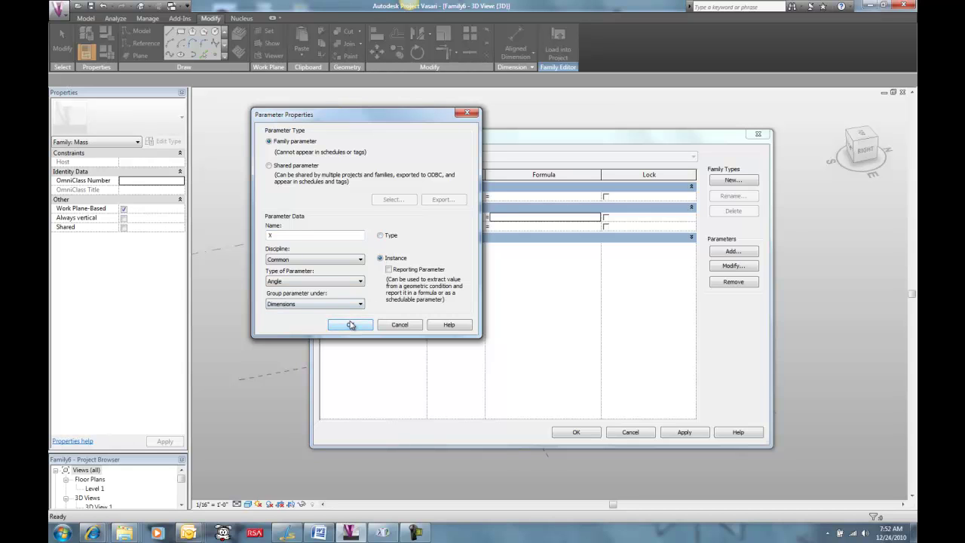
pyautogui.click(349, 325)
pyautogui.click(512, 237)
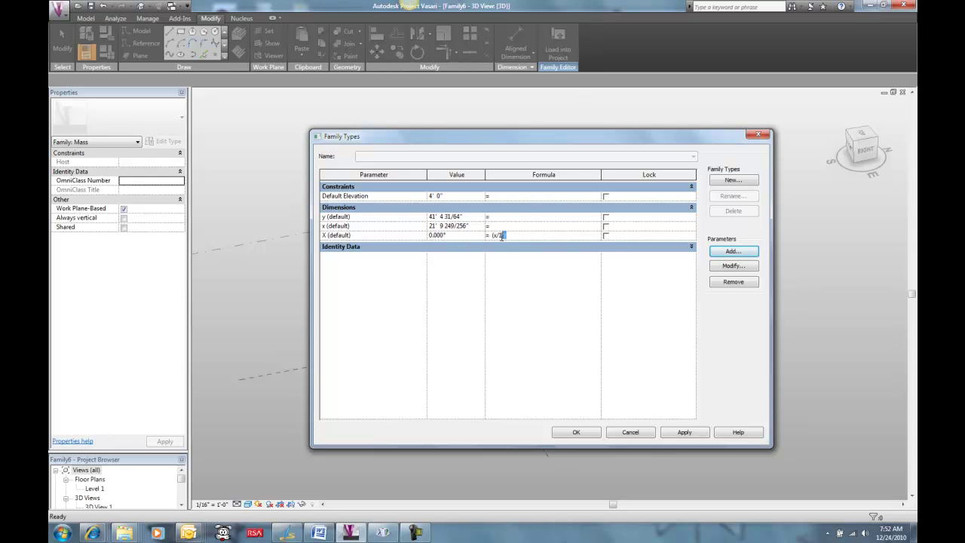
# - Copy the degree sign from Character Map and set X's formula to (x/1')*1°
pyautogui.click(383, 533)
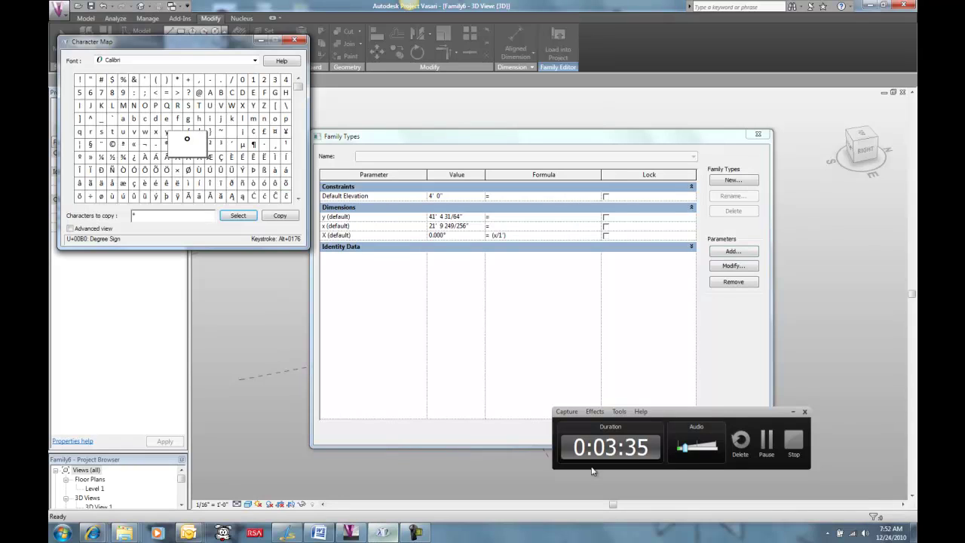
pyautogui.click(794, 412)
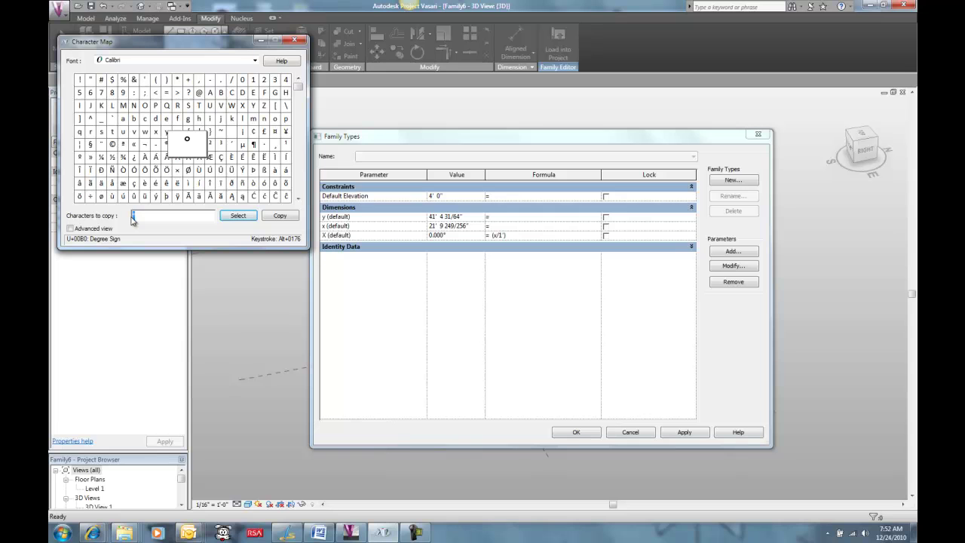
pyautogui.click(388, 143)
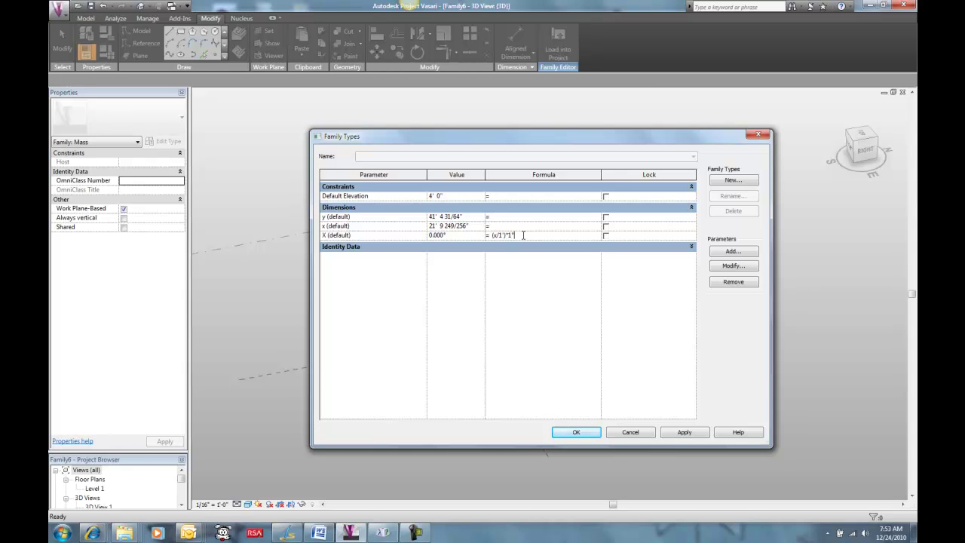
pyautogui.click(497, 225)
# - Set y's formula to sin(X) * 1', fixing the Inconsistent Units error
pyautogui.click(514, 218)
pyautogui.press('Return')
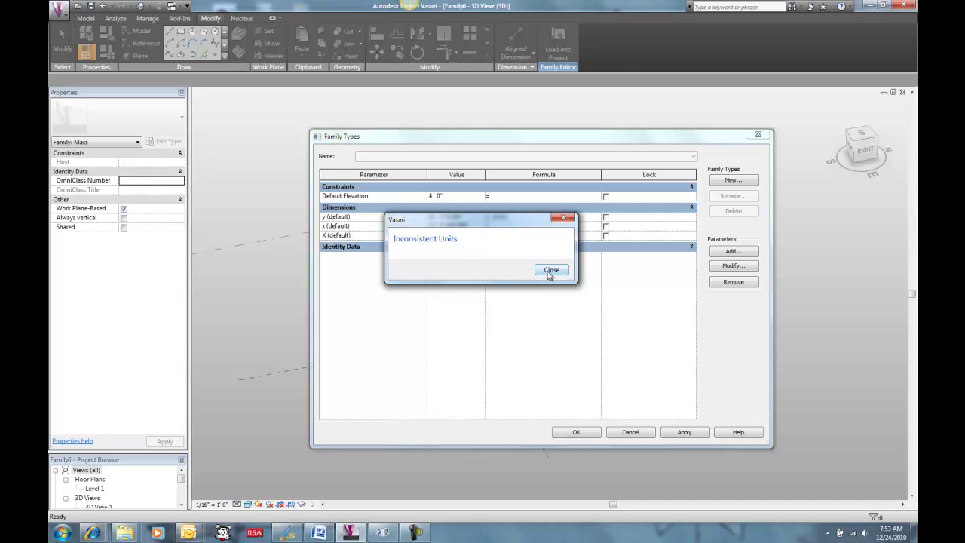
pyautogui.click(549, 273)
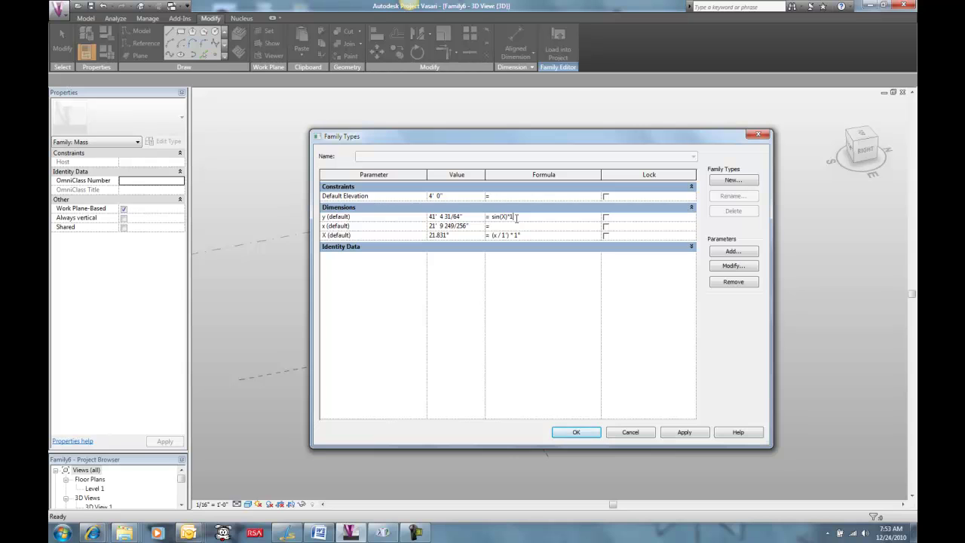
pyautogui.click(510, 230)
# - Change y's formula to sin(X) * 50' and apply the Family Types changes
pyautogui.click(513, 216)
pyautogui.click(512, 225)
pyautogui.click(576, 433)
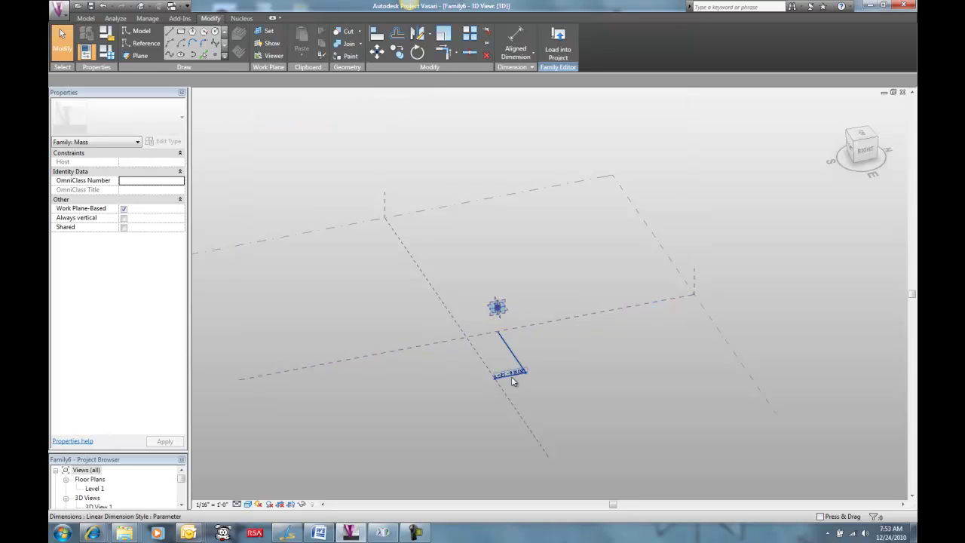
# - Place a second reference point on Level 1 with its reference planes always shown
pyautogui.click(216, 56)
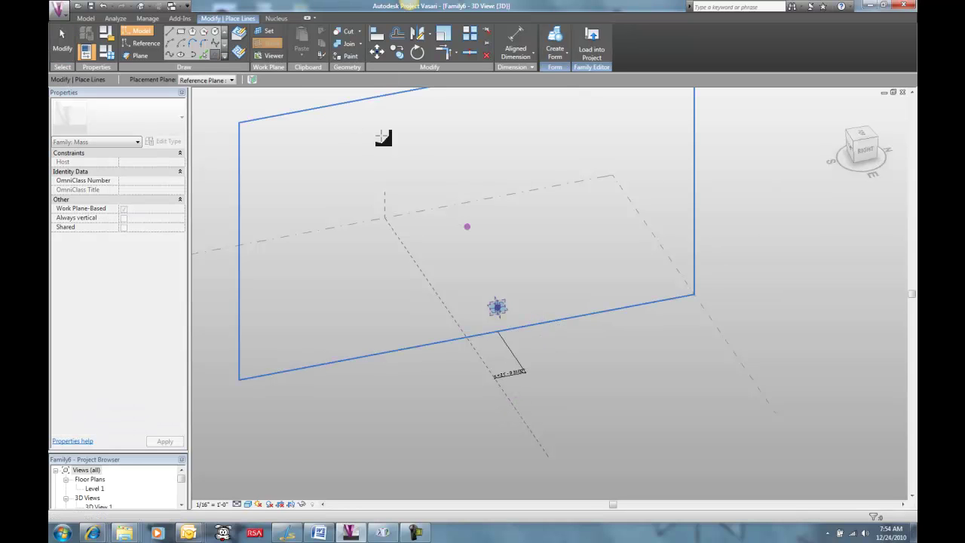
pyautogui.click(228, 79)
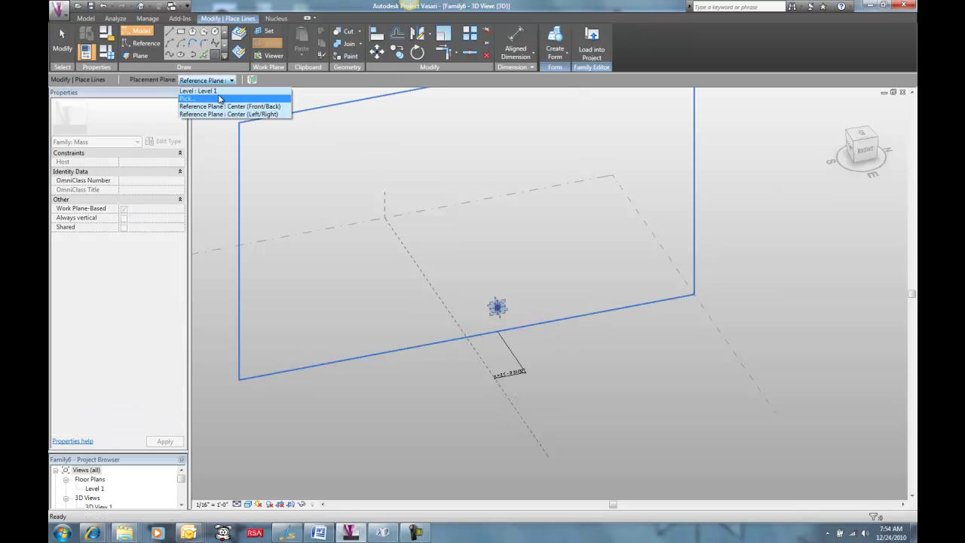
pyautogui.click(219, 91)
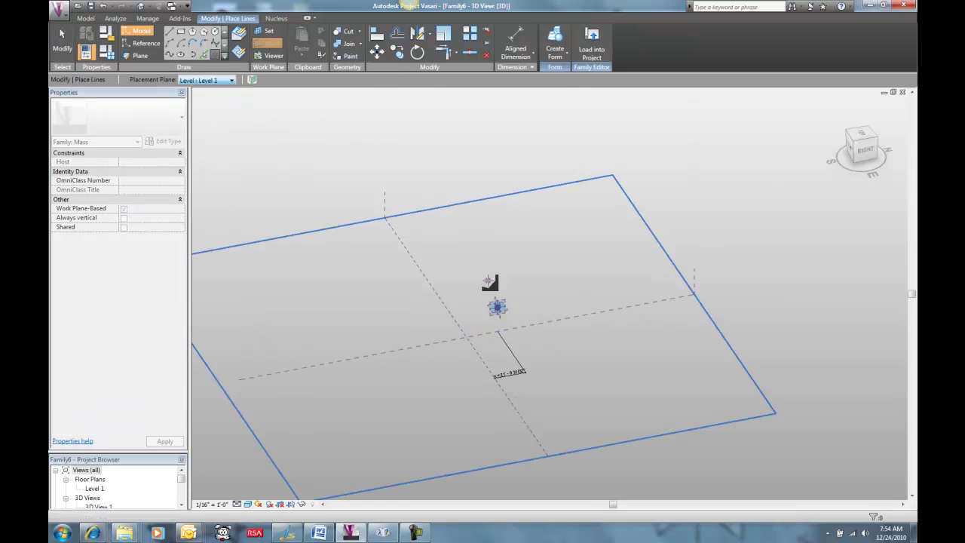
pyautogui.click(540, 397)
pyautogui.press('Escape')
pyautogui.press('Escape')
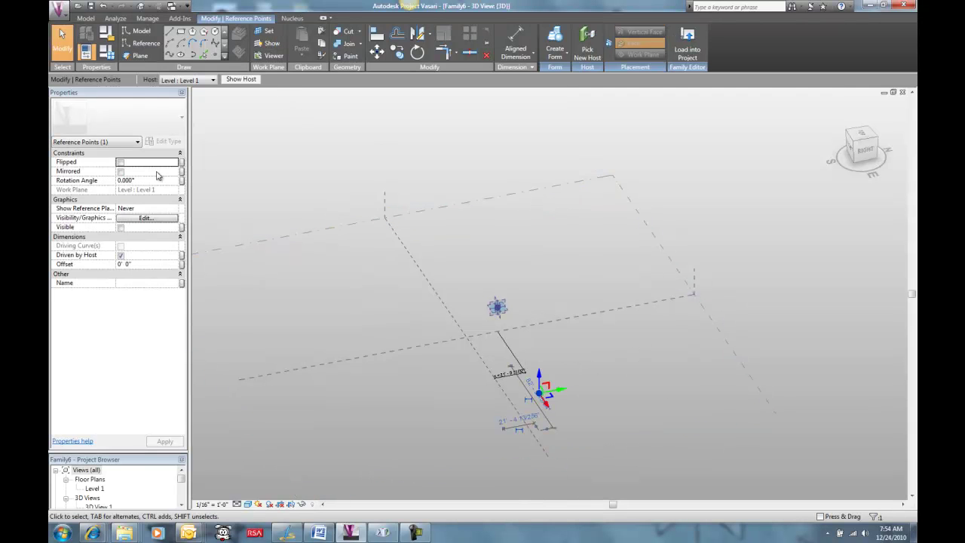
pyautogui.click(173, 209)
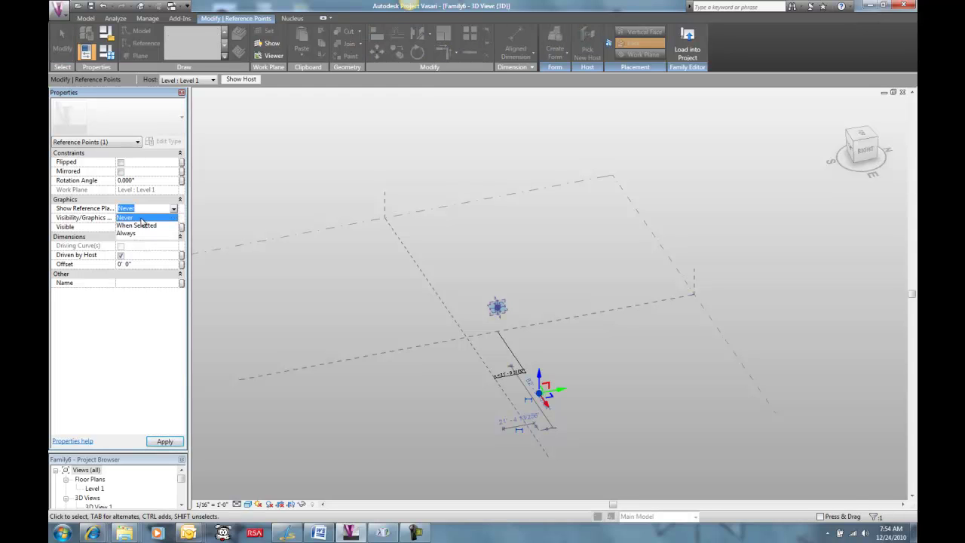
pyautogui.click(138, 235)
pyautogui.click(319, 297)
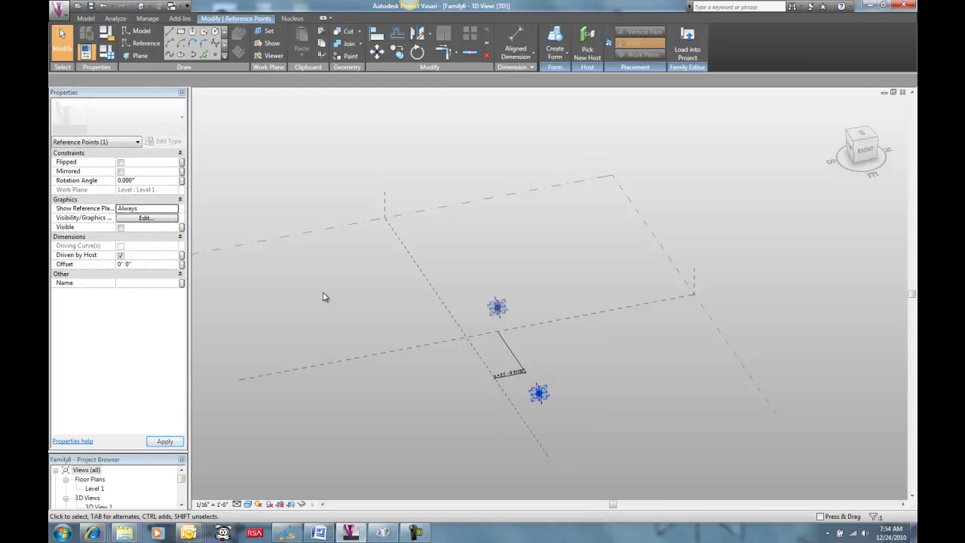
# - Dimension the second point from the centre reference plane and label it x
pyautogui.click(516, 45)
pyautogui.click(526, 427)
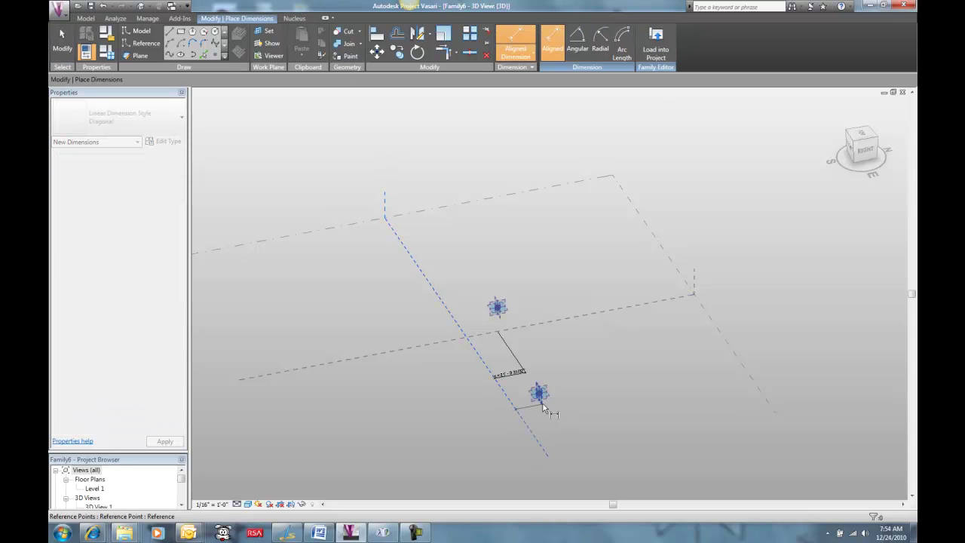
pyautogui.click(556, 434)
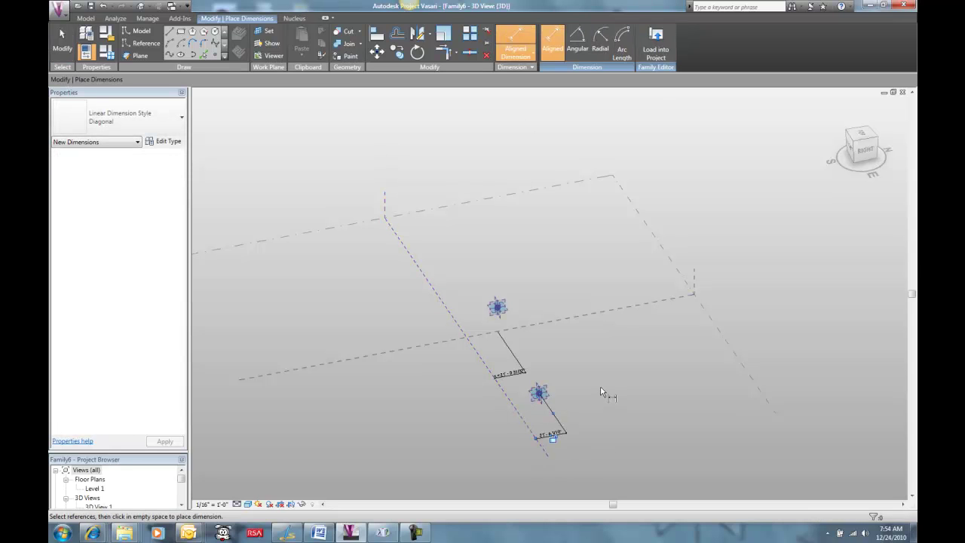
pyautogui.press('Escape')
pyautogui.press('Escape')
pyautogui.click(559, 388)
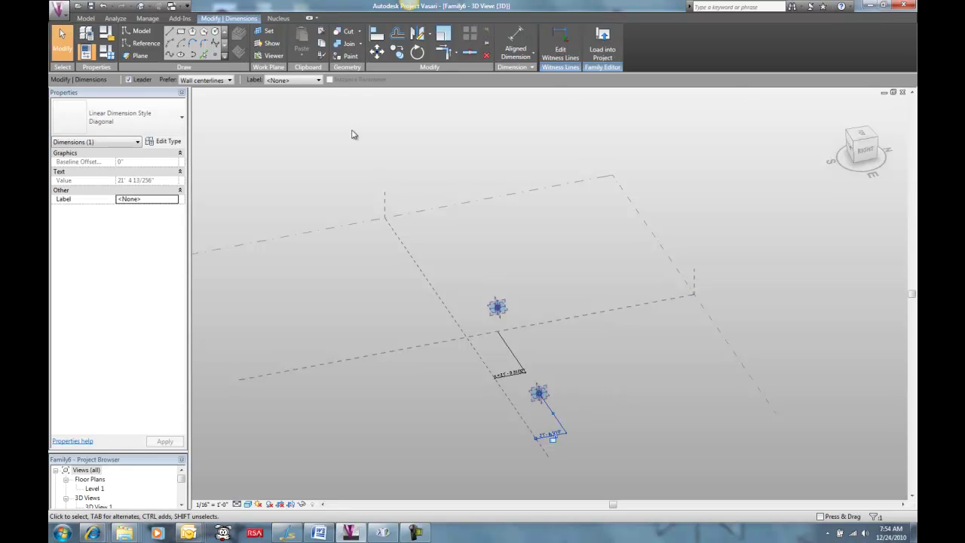
pyautogui.click(319, 80)
pyautogui.click(302, 115)
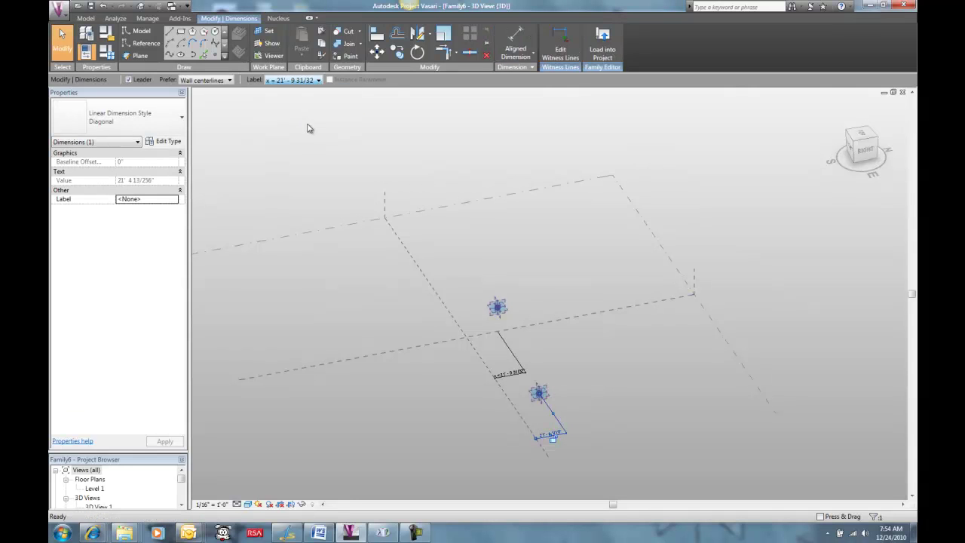
pyautogui.press('Escape')
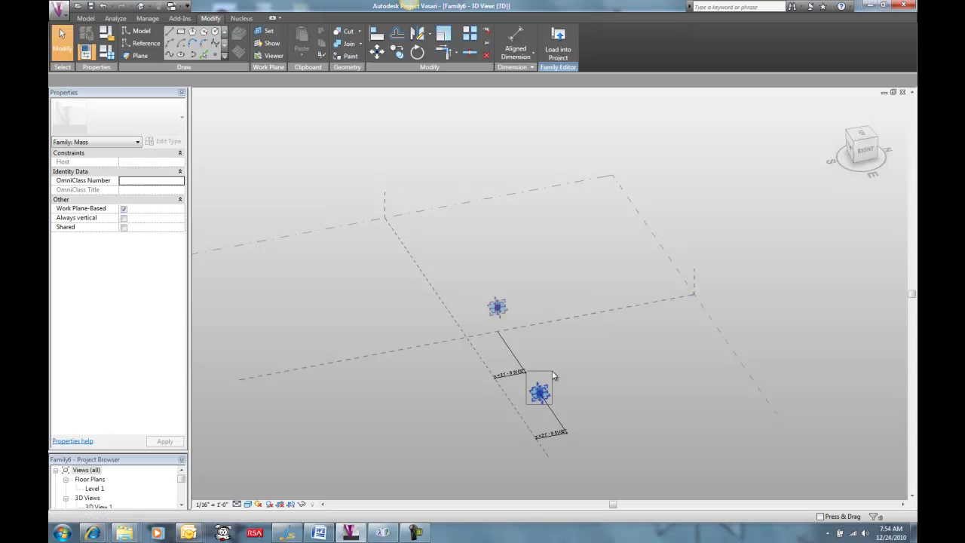
# - Slide the second reference point along its host line, then check Family Types
pyautogui.click(540, 392)
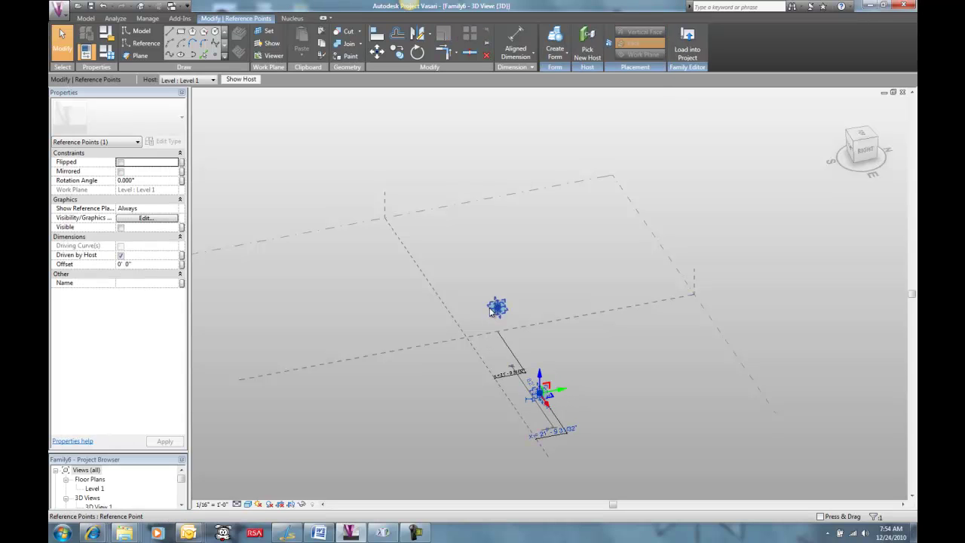
pyautogui.moveTo(566, 388); pyautogui.dragTo(542, 401)
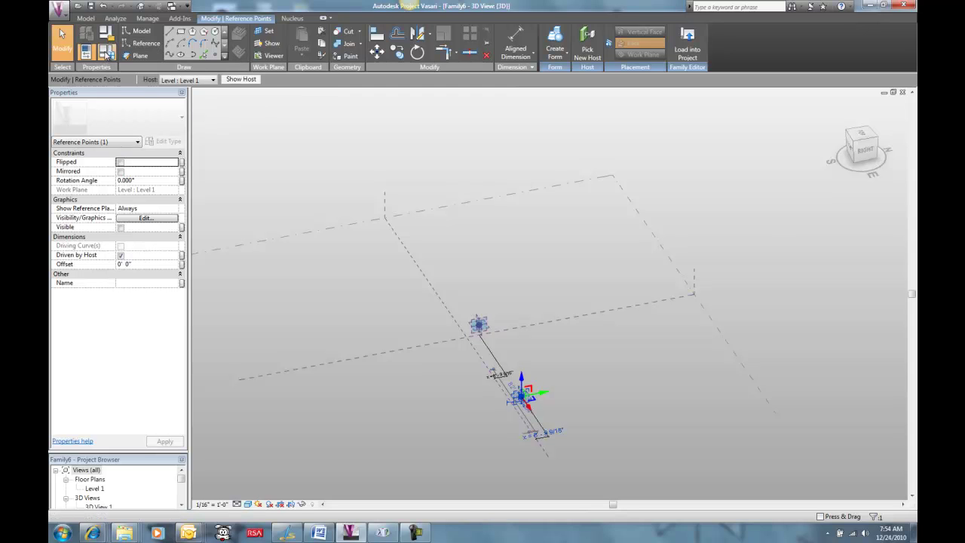
pyautogui.click(107, 52)
pyautogui.moveTo(631, 139); pyautogui.dragTo(456, 117)
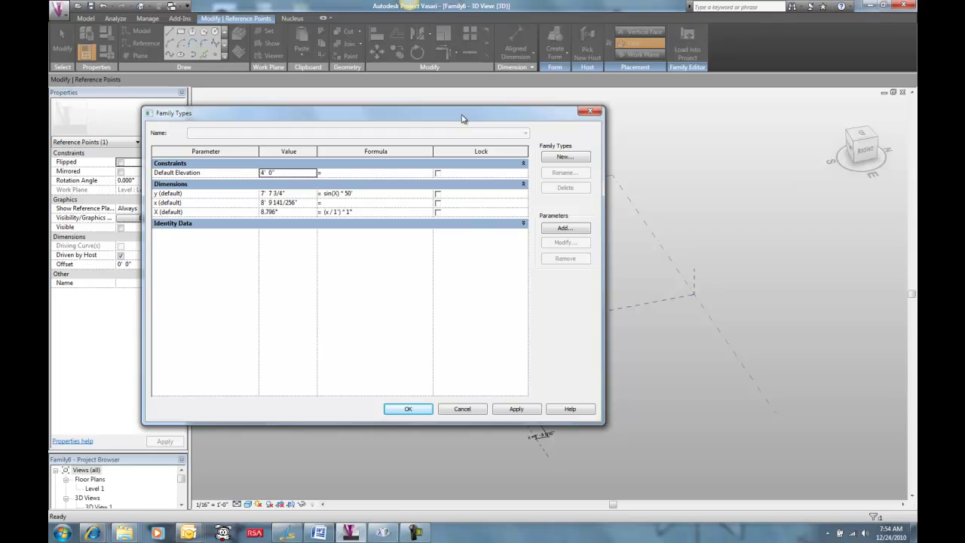
# - Set y to sin(4 * X) * 50' and slide the lower point further along its line
pyautogui.click(337, 197)
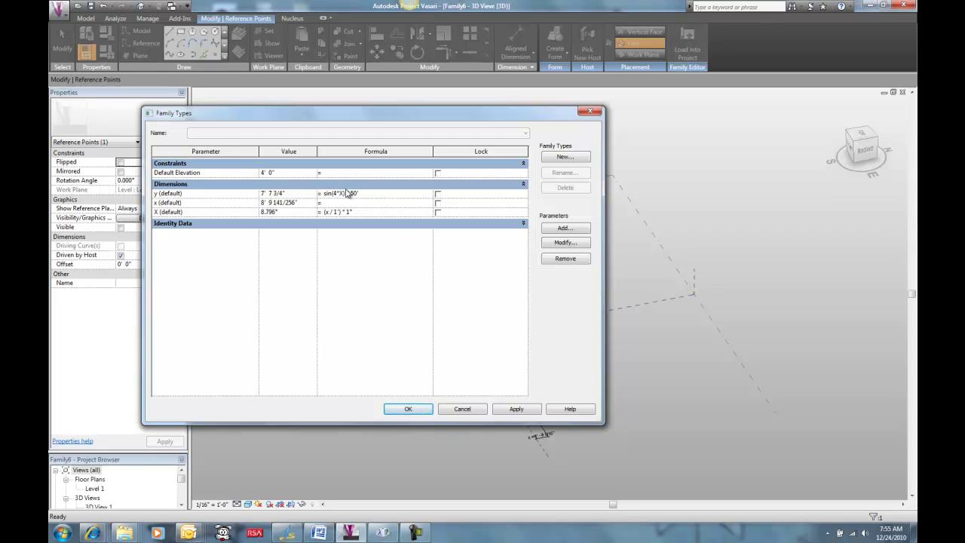
pyautogui.click(341, 205)
pyautogui.click(408, 408)
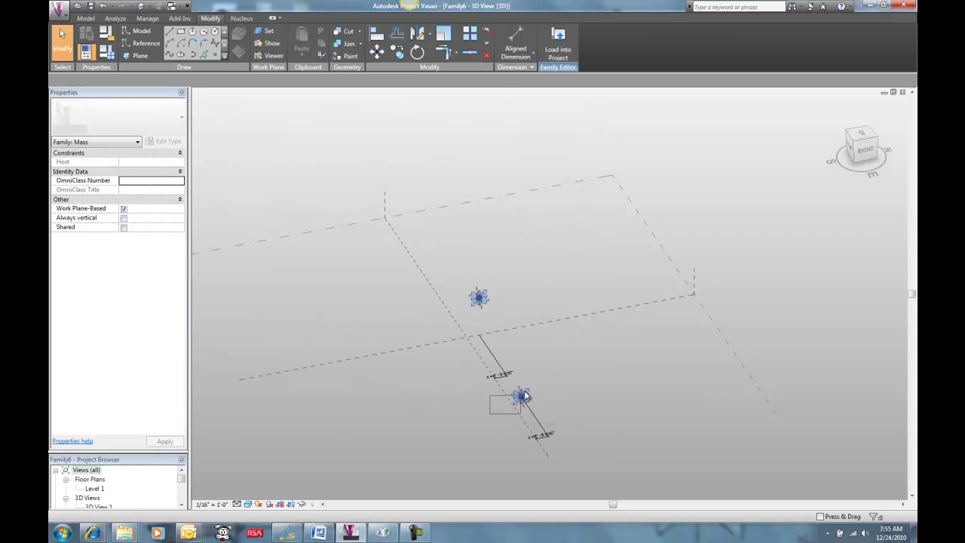
pyautogui.click(536, 384)
pyautogui.moveTo(568, 389); pyautogui.dragTo(562, 363)
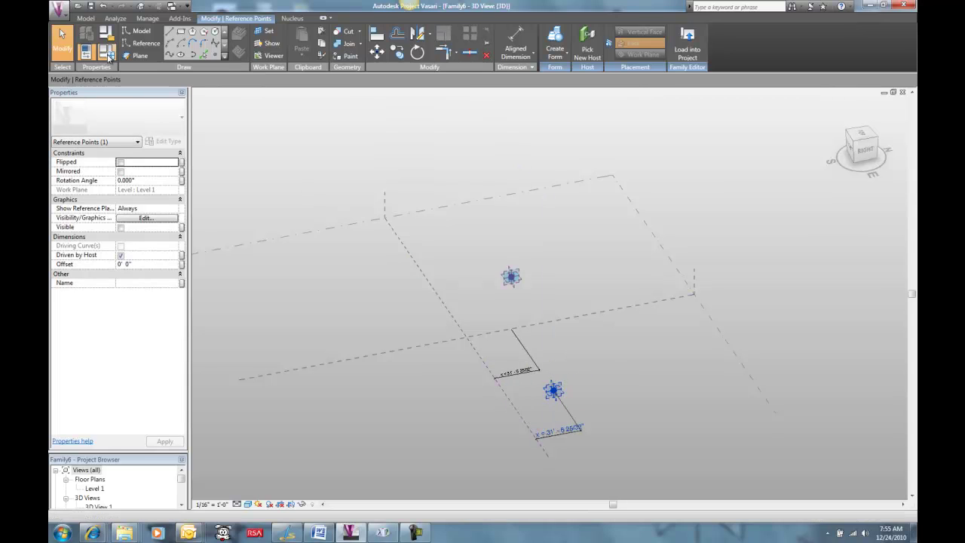
# - Add an instance Number parameter named freq
pyautogui.click(108, 54)
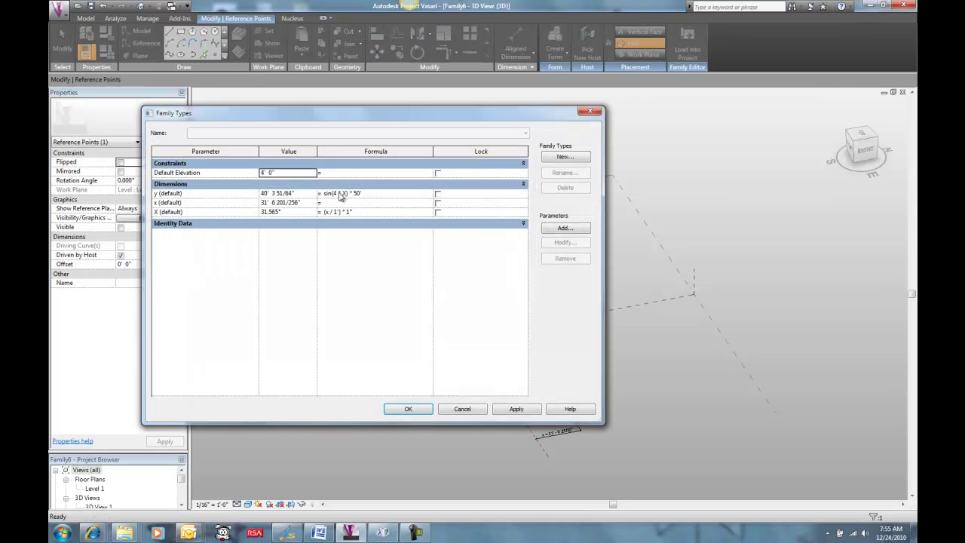
pyautogui.click(563, 229)
pyautogui.click(358, 282)
pyautogui.click(316, 301)
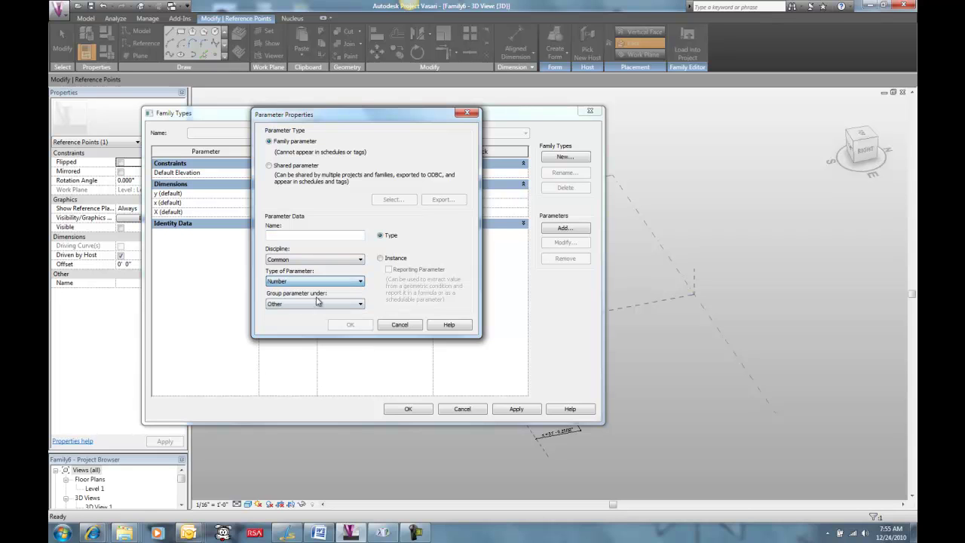
pyautogui.click(284, 237)
pyautogui.write('fre')
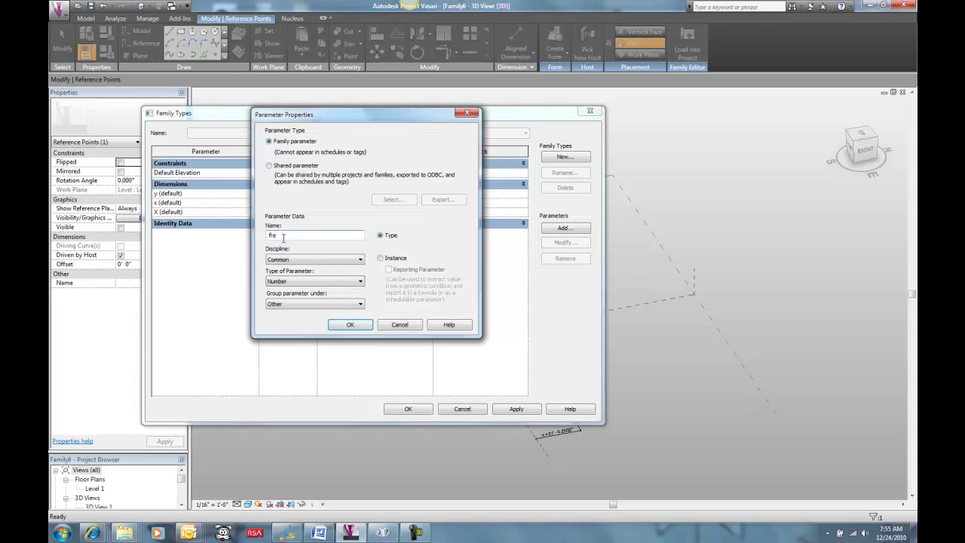
pyautogui.write('q')
pyautogui.click(380, 258)
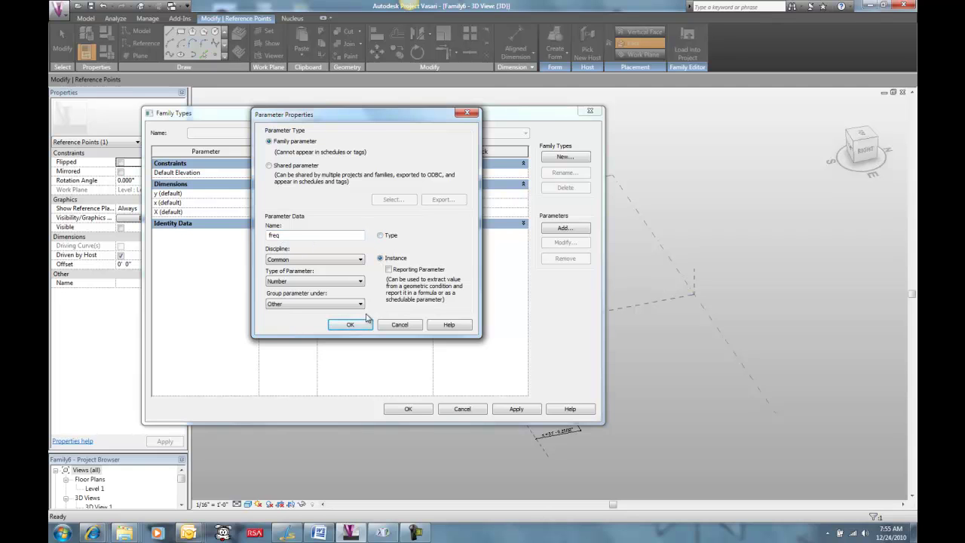
pyautogui.click(364, 325)
# - Use freq in y's formula, sin(freq * X) * 50', and set freq to 10
pyautogui.click(335, 193)
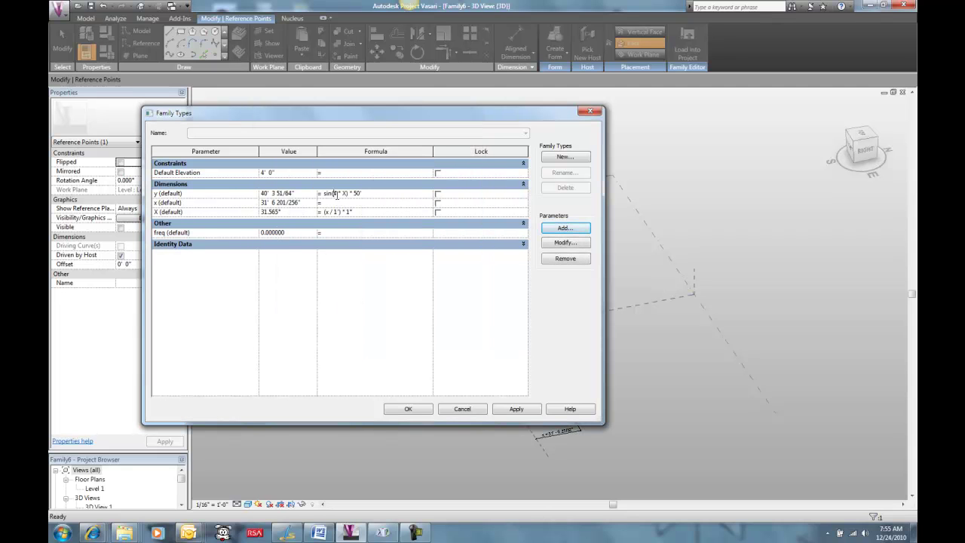
pyautogui.click(304, 232)
pyautogui.write('4')
pyautogui.click(337, 194)
pyautogui.write('freq')
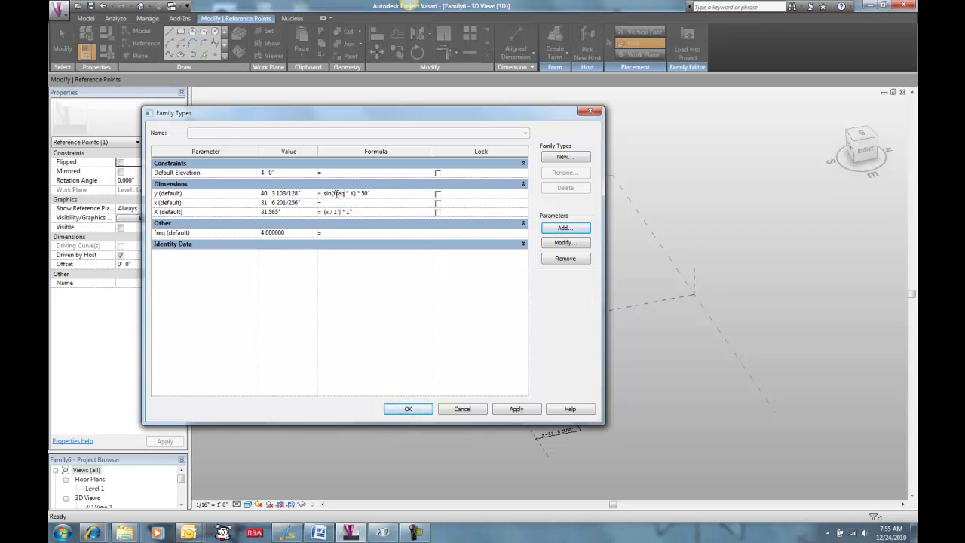
pyautogui.click(340, 234)
pyautogui.click(299, 233)
pyautogui.write('10')
pyautogui.click(349, 236)
pyautogui.click(394, 411)
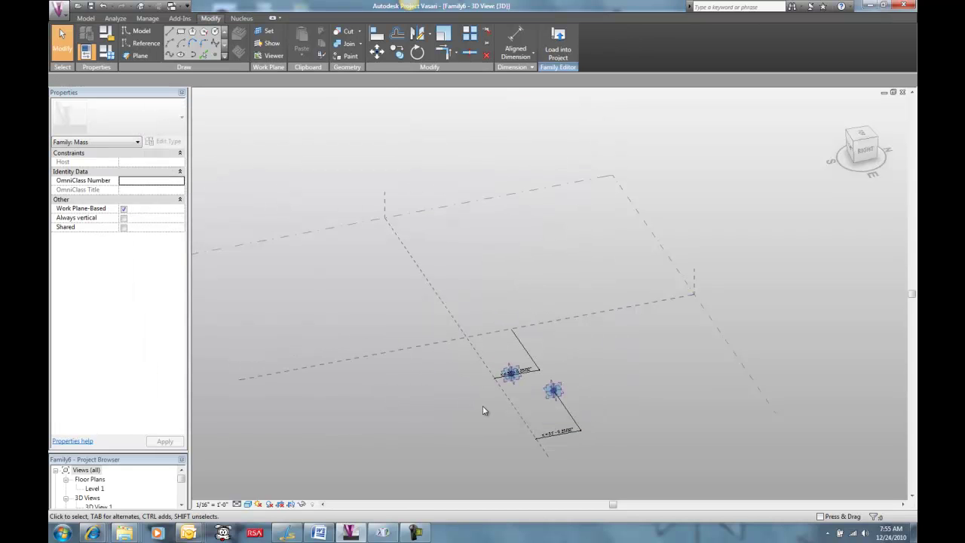
# - Slide the lower reference point along its line, then set freq to 5 in Family Types
pyautogui.click(553, 390)
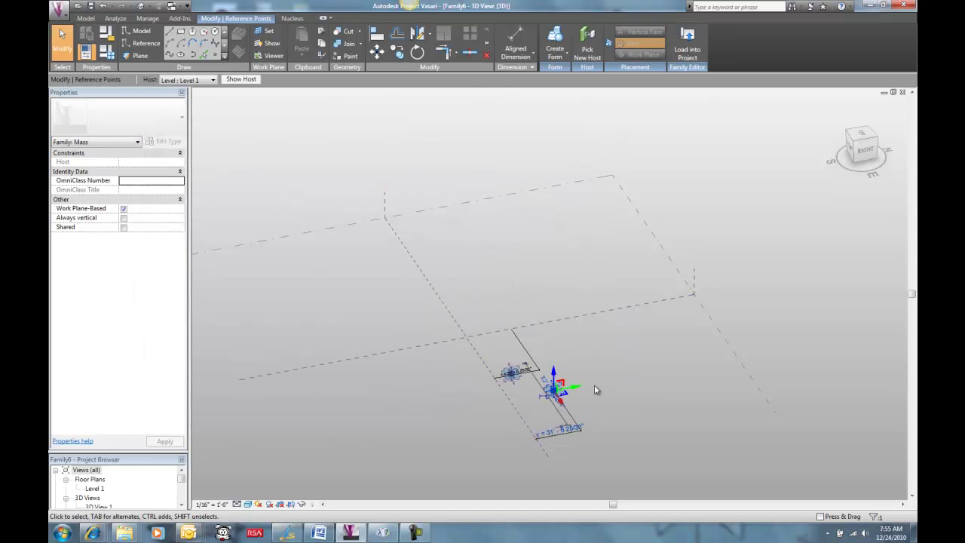
pyautogui.moveTo(598, 388); pyautogui.dragTo(562, 392)
pyautogui.moveTo(553, 393); pyautogui.dragTo(528, 392)
pyautogui.click(108, 52)
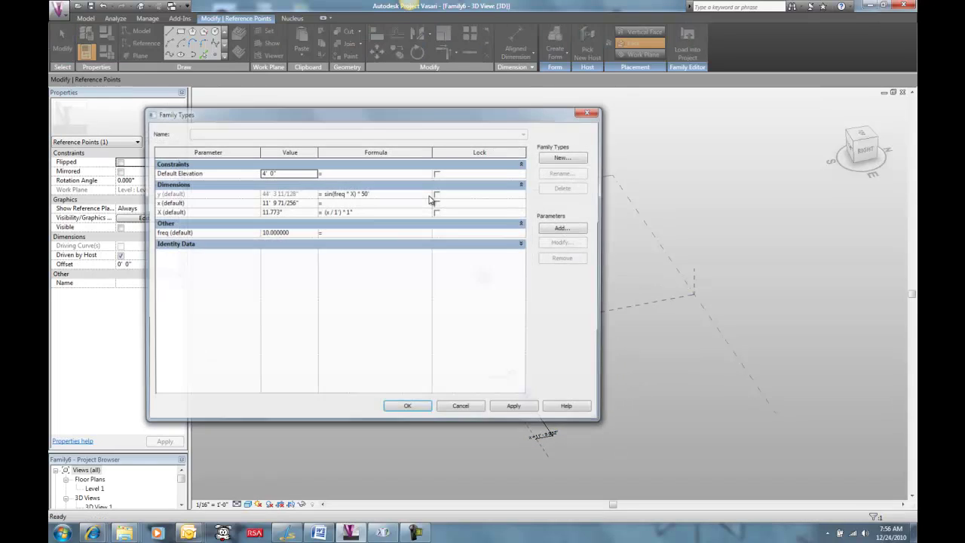
pyautogui.click(295, 234)
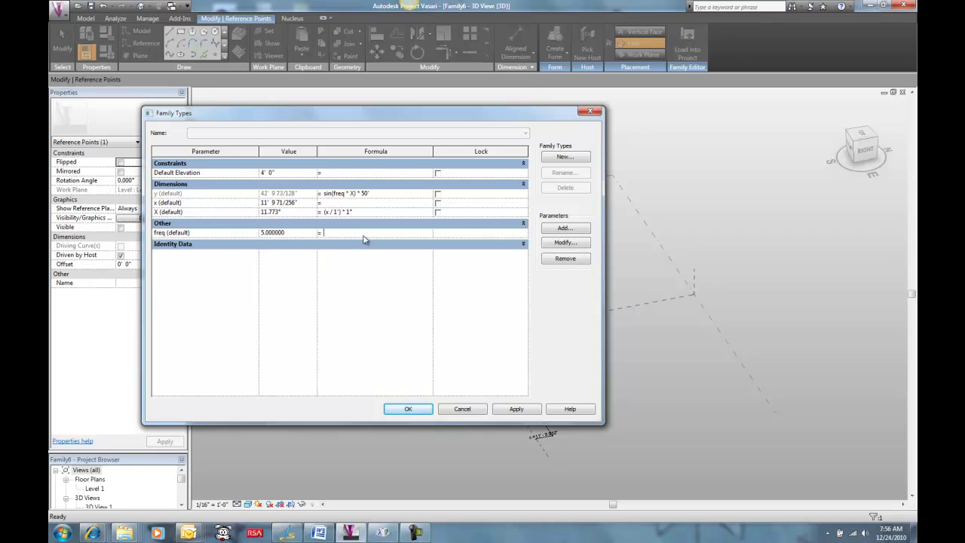
pyautogui.click(408, 410)
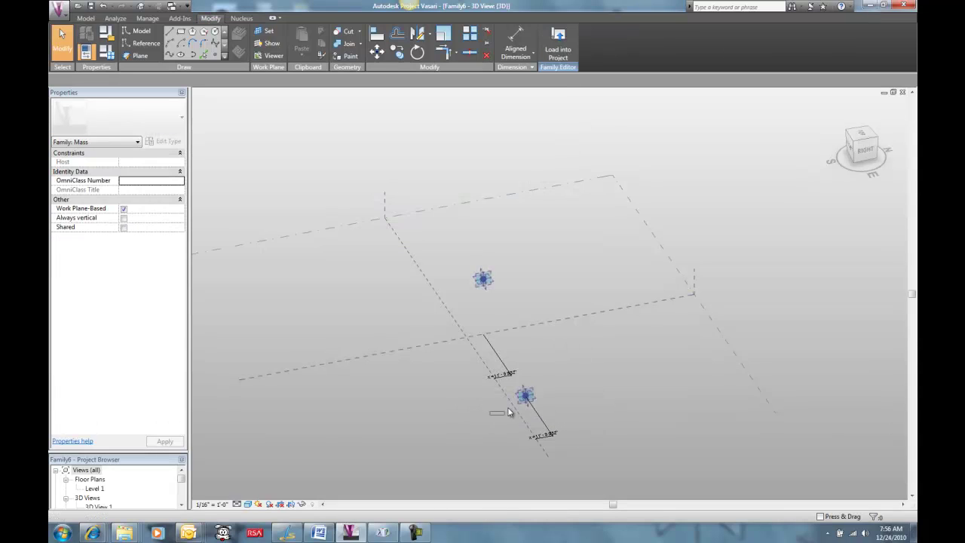
# - Drag the point again and change y's formula to cos(freq * X) * 50'
pyautogui.moveTo(555, 397)
pyautogui.moveTo(554, 398)
pyautogui.mouseDown()
pyautogui.moveTo(756, 341)
pyautogui.moveTo(563, 382)
pyautogui.mouseUp()
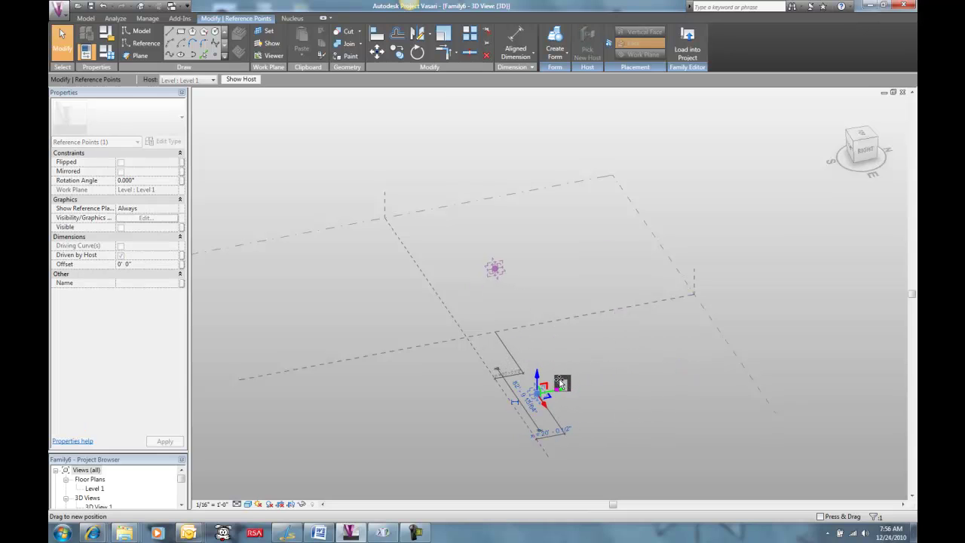
pyautogui.click(110, 50)
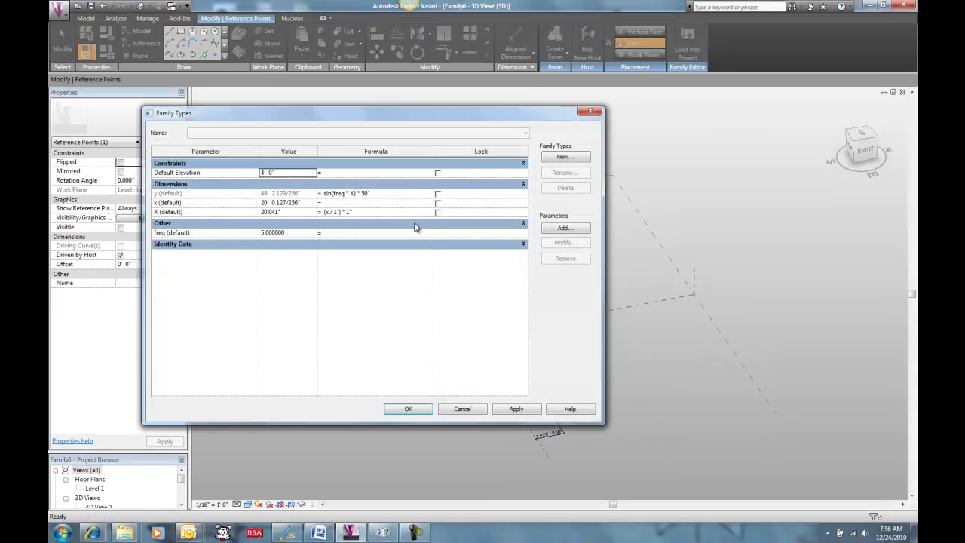
pyautogui.click(330, 194)
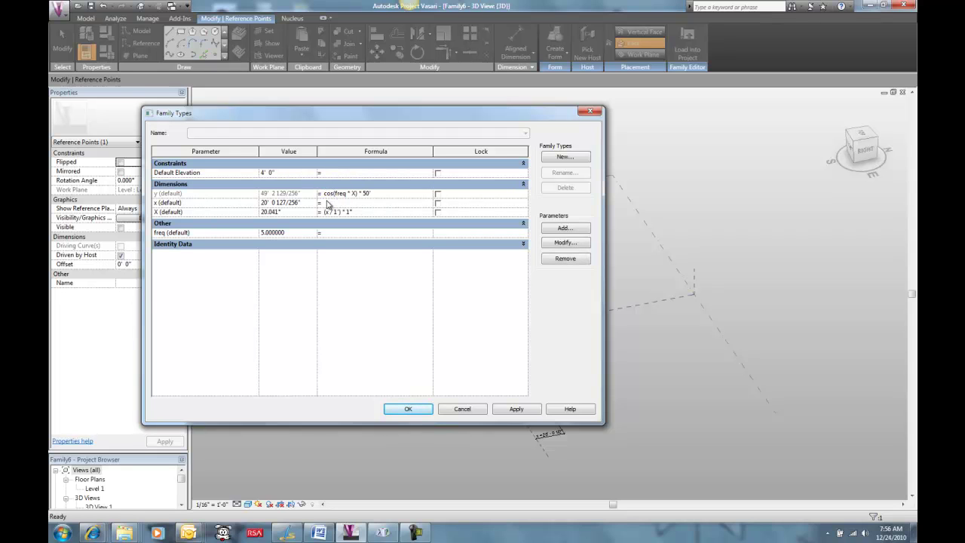
pyautogui.click(408, 409)
# - Reselect and slide the lower reference point, then start rewriting y's formula as tan(freq * X) * 50'
pyautogui.click(452, 407)
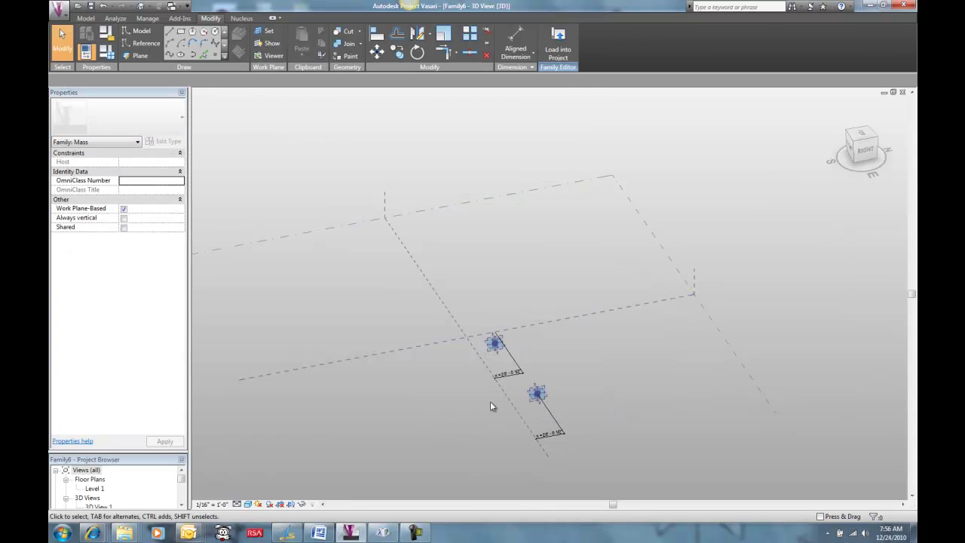
pyautogui.click(578, 390)
pyautogui.moveTo(578, 390)
pyautogui.mouseDown()
pyautogui.moveTo(614, 384)
pyautogui.moveTo(537, 403)
pyautogui.moveTo(760, 369)
pyautogui.moveTo(784, 354)
pyautogui.moveTo(683, 360)
pyautogui.moveTo(566, 386)
pyautogui.mouseUp()
pyautogui.click(86, 52)
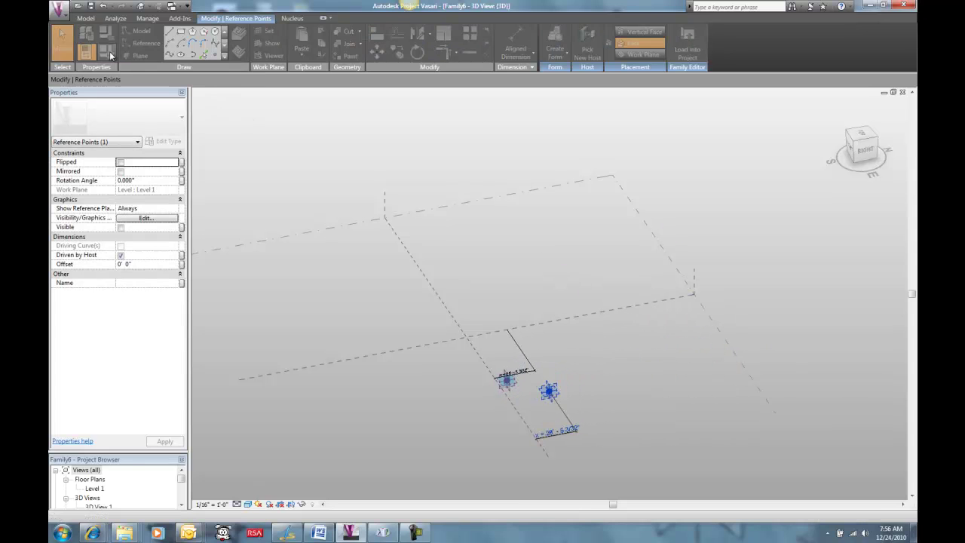
pyautogui.click(338, 194)
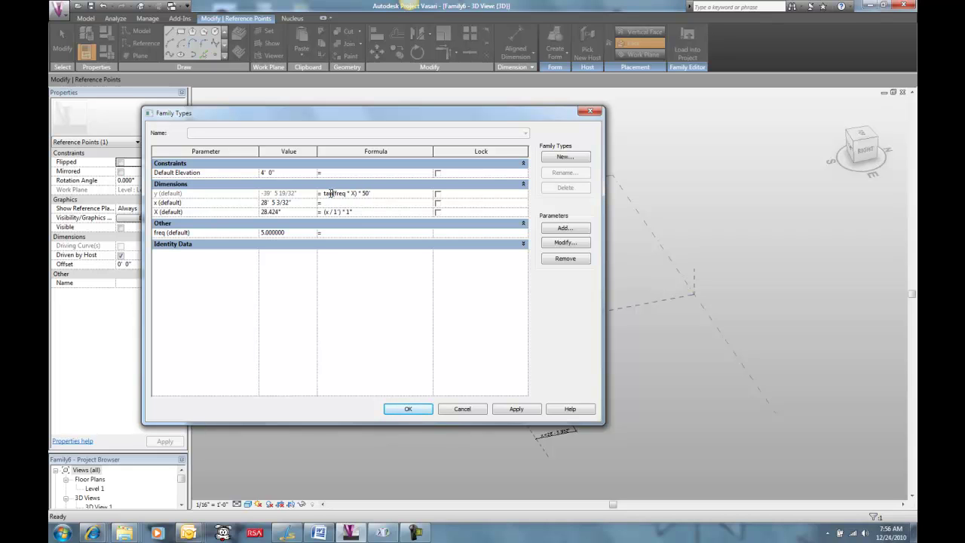
# - Apply the tangent y formula and drag the reference point to test its height
pyautogui.click(408, 410)
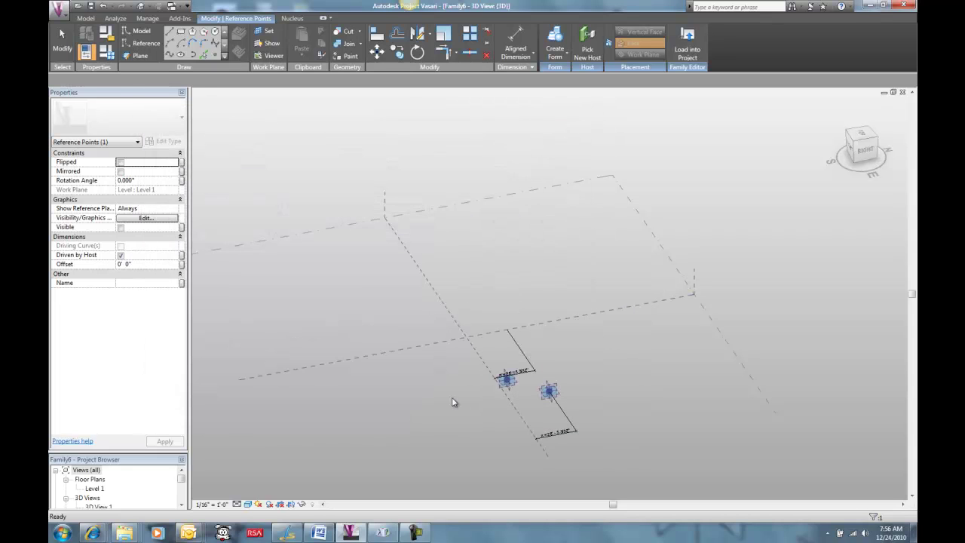
pyautogui.click(467, 400)
pyautogui.click(573, 390)
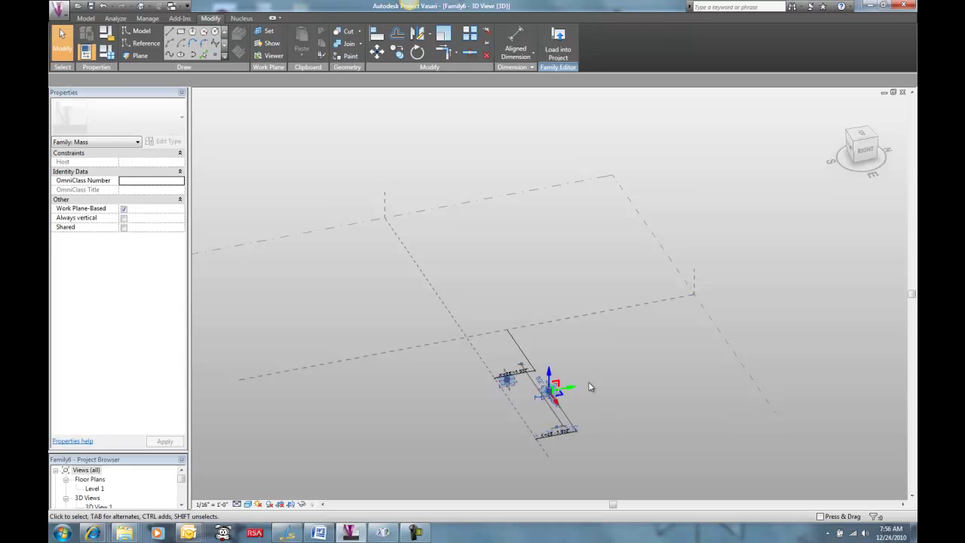
pyautogui.moveTo(575, 388); pyautogui.dragTo(538, 434)
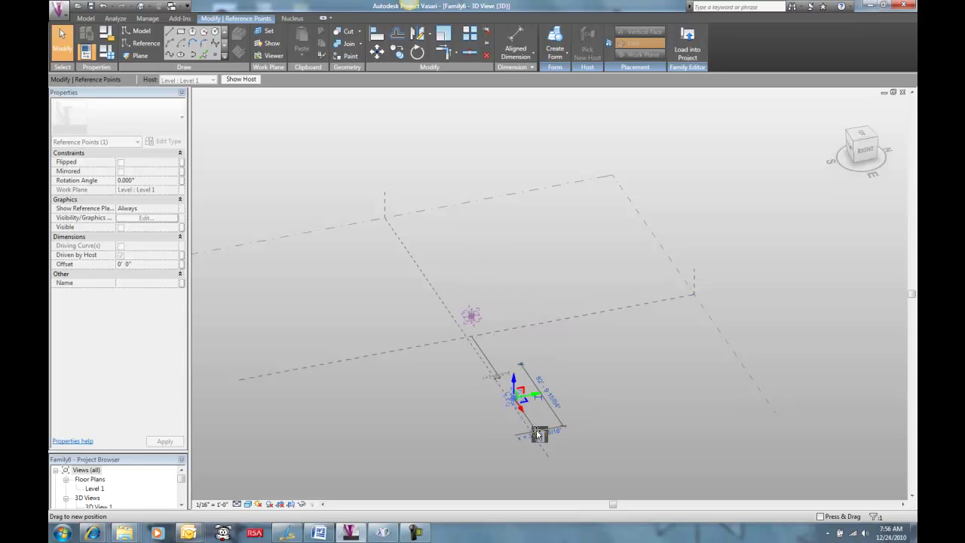
pyautogui.scroll(-2, 498, 406)
pyautogui.moveTo(494, 409); pyautogui.dragTo(509, 392)
pyautogui.click(411, 392)
# - Change y's formula to abs(sin(freq * X) * 50') and reselect the lower point
pyautogui.click(86, 51)
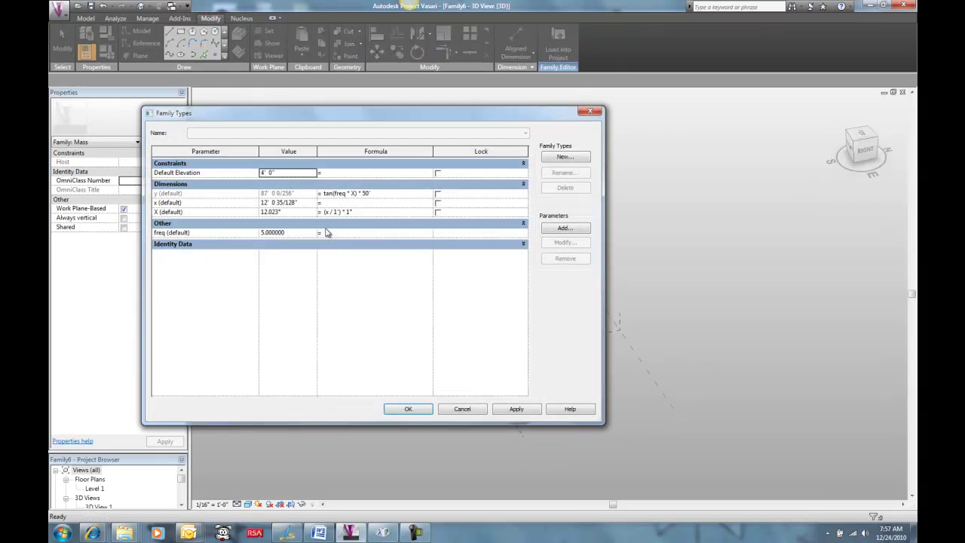
pyautogui.click(336, 194)
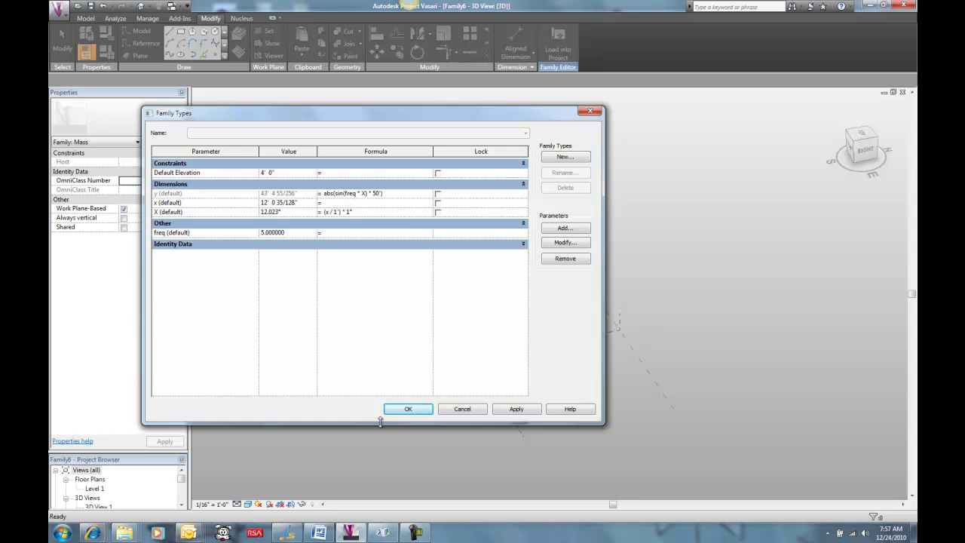
pyautogui.click(406, 409)
pyautogui.scroll(3, 453, 386)
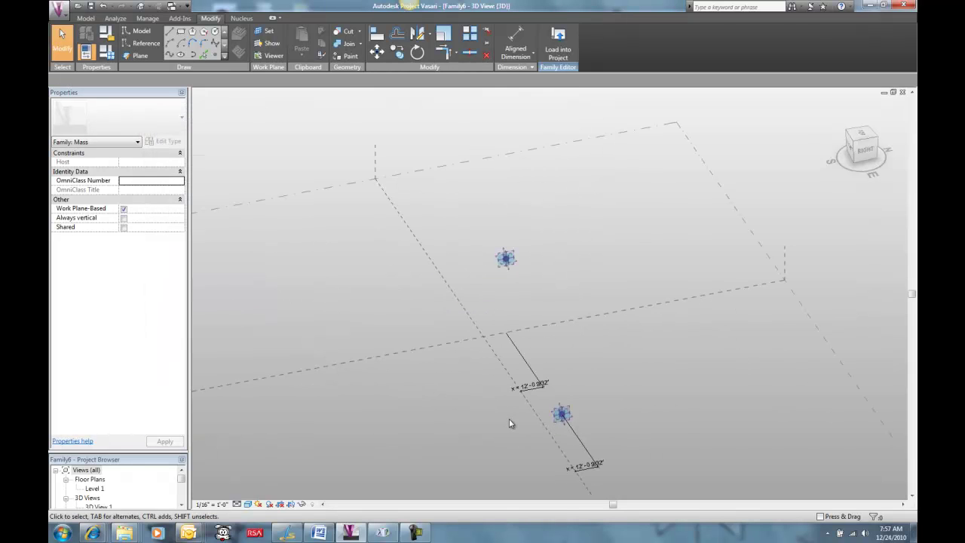
pyautogui.click(586, 404)
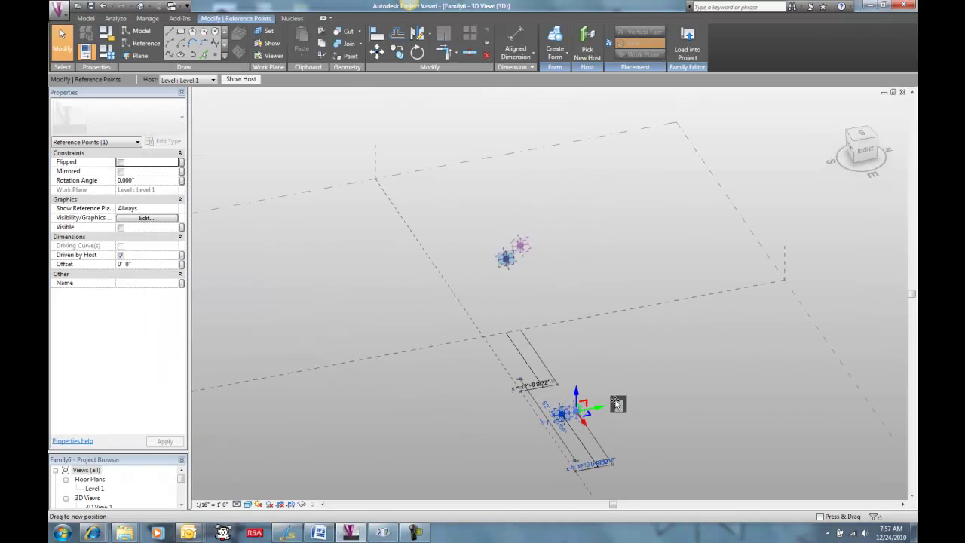